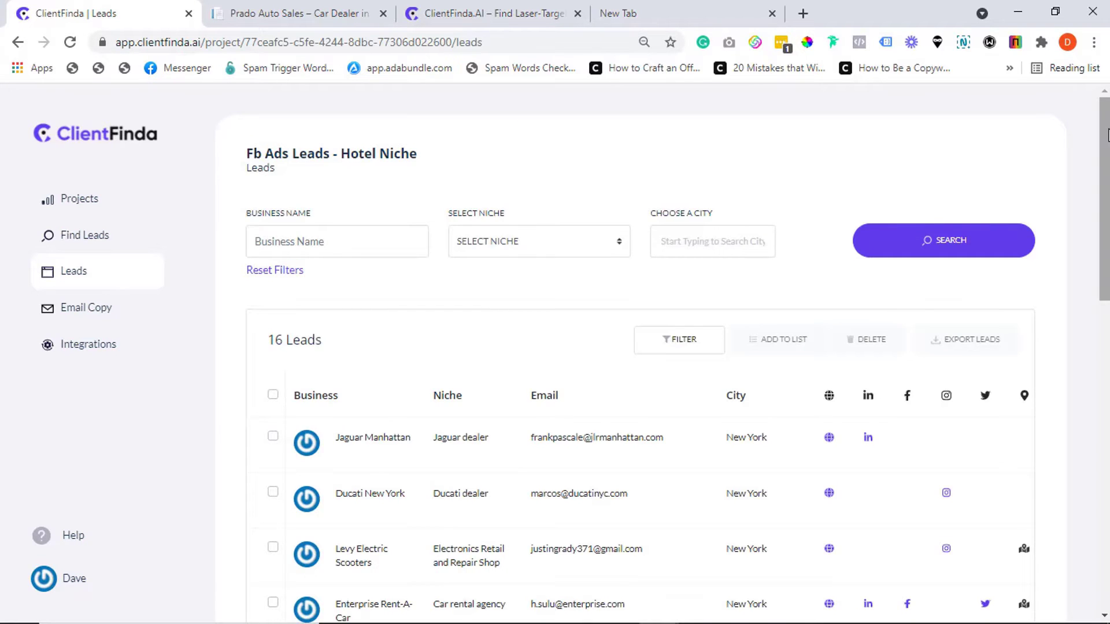
# Step: Open the Jaguar Manhattan lead's details and scroll through its full information
pyautogui.moveTo(1107, 135)
pyautogui.mouseDown()
pyautogui.moveTo(1106, 519)
pyautogui.moveTo(1101, 115)
pyautogui.mouseUp()
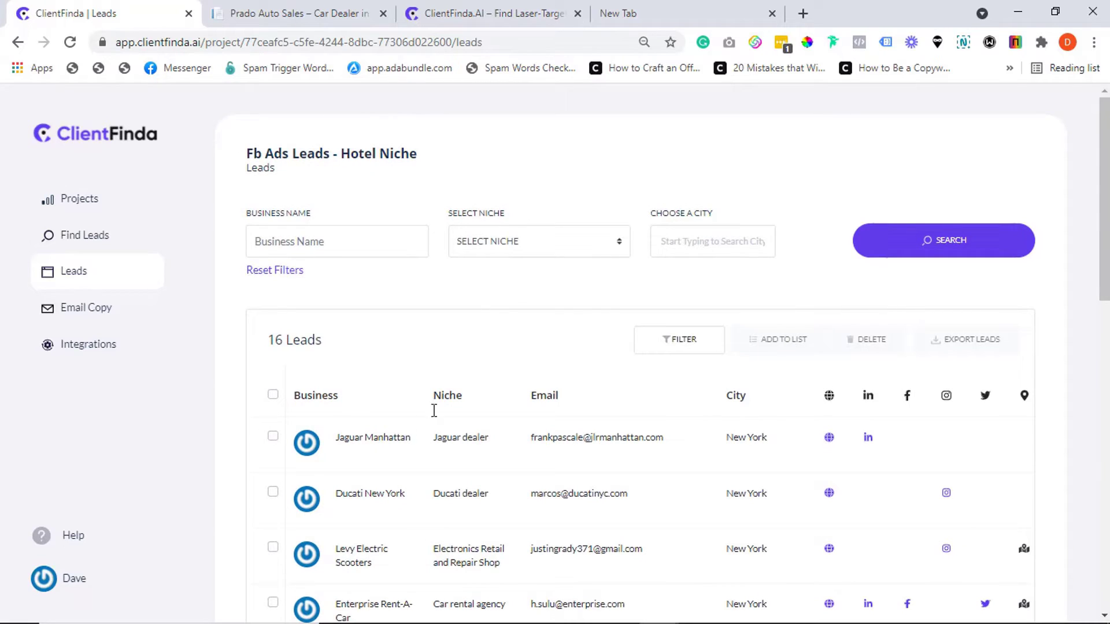
pyautogui.click(382, 438)
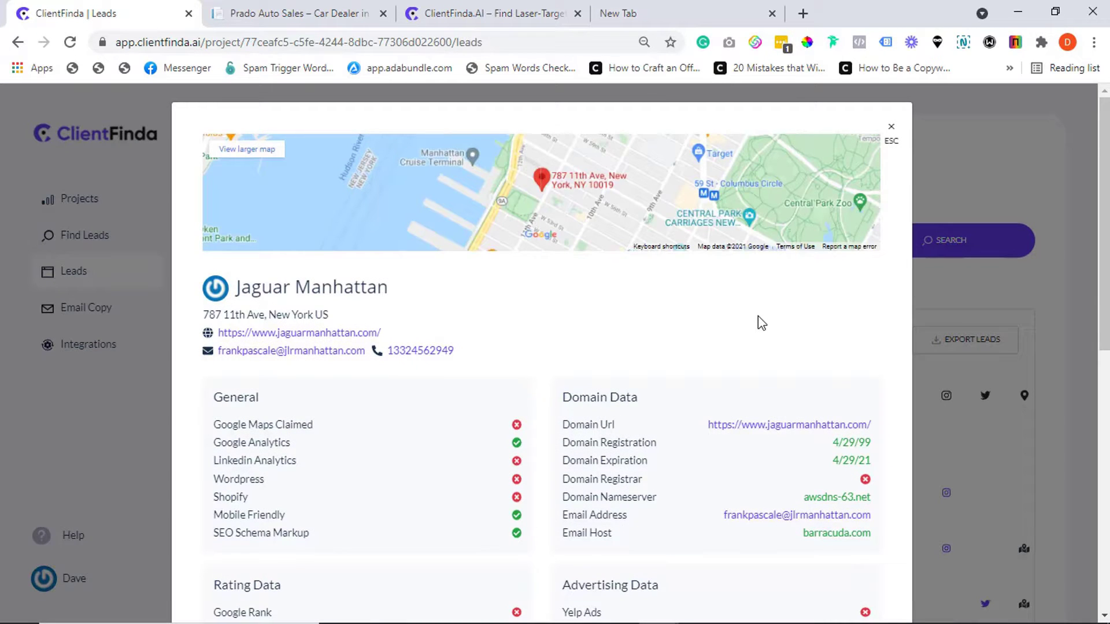
pyautogui.scroll(-4, 758, 316)
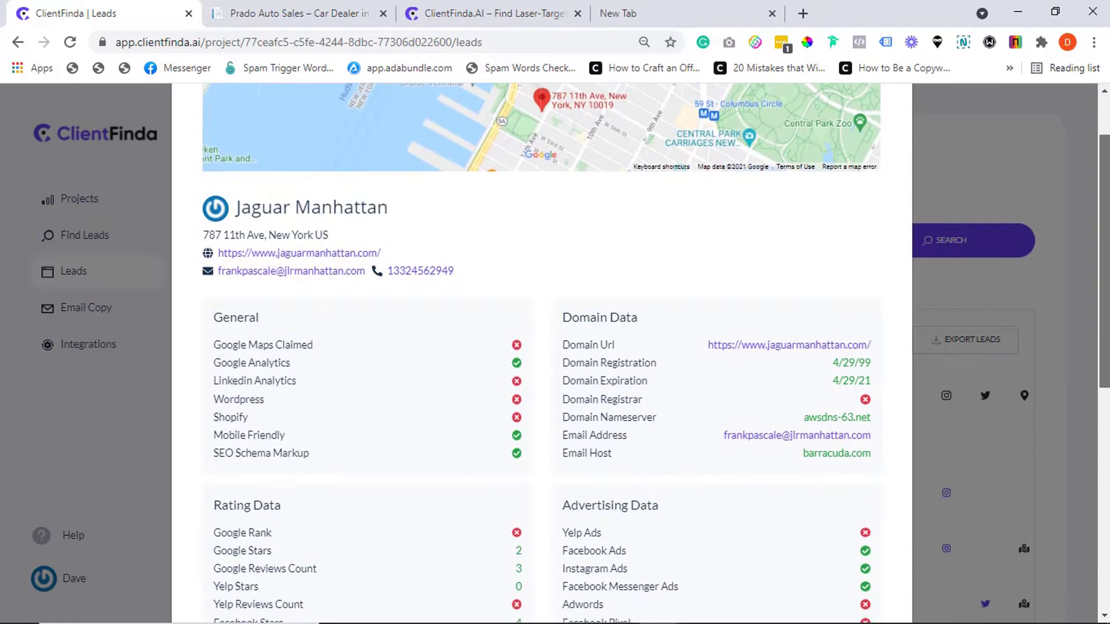
pyautogui.scroll(-4, 542, 353)
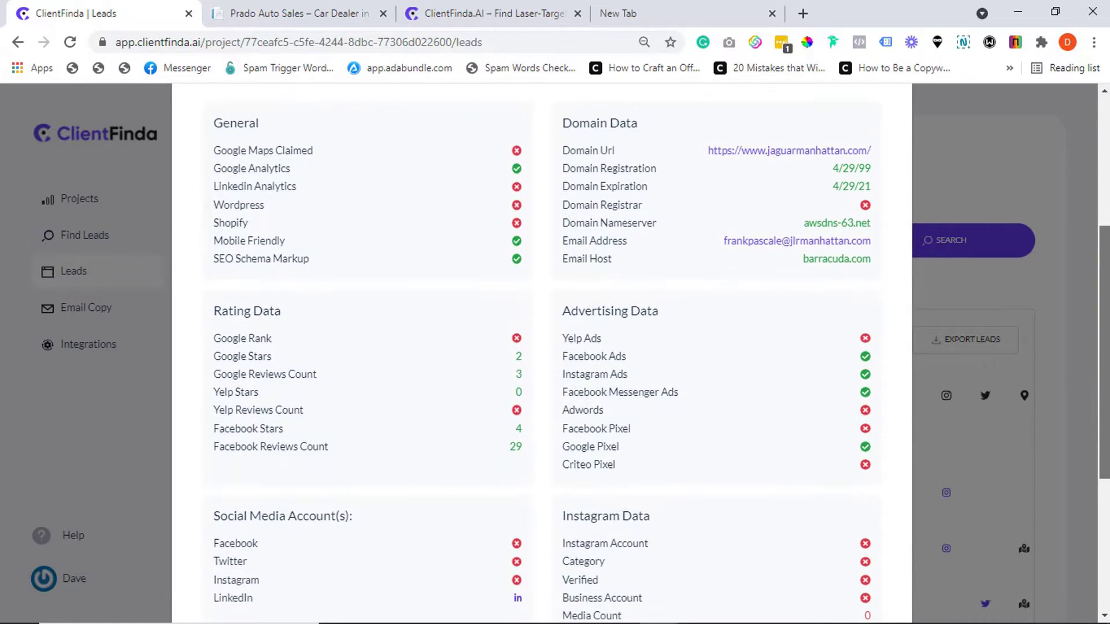
pyautogui.scroll(-4, 1105, 469)
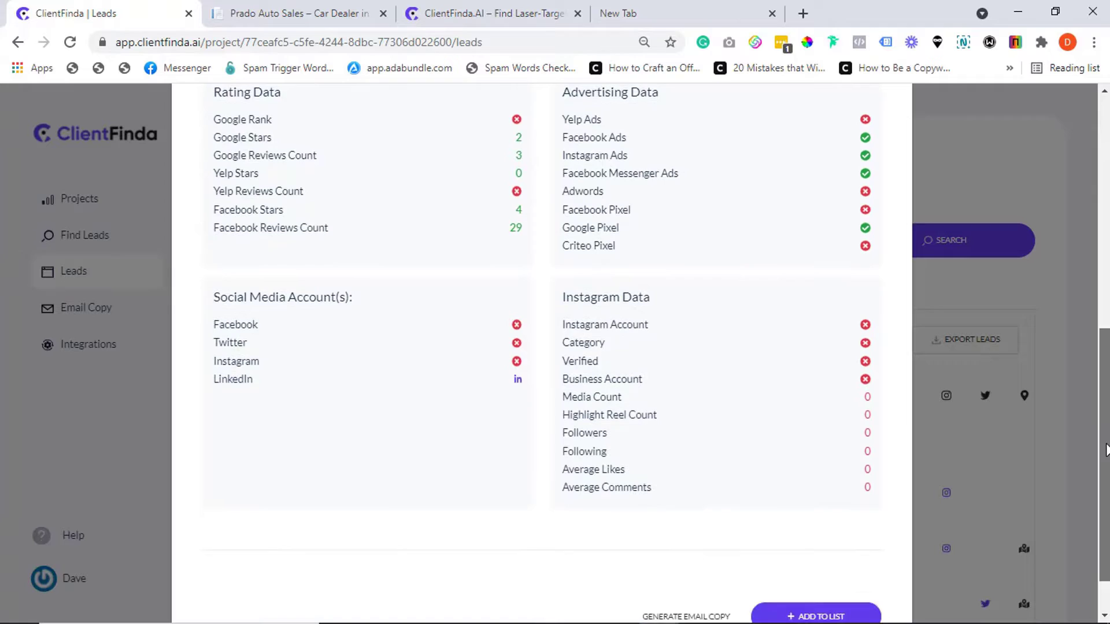
pyautogui.scroll(-1, 1105, 470)
pyautogui.moveTo(1105, 495); pyautogui.dragTo(1091, 182)
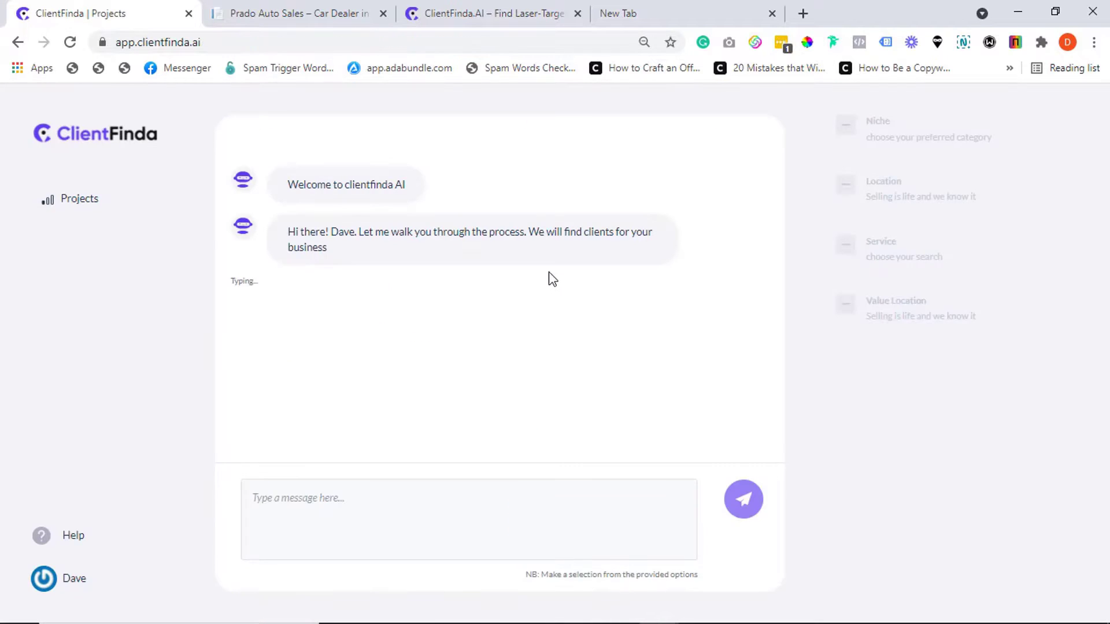
# Step: Answer the chat with business name 'General Web Consulting Services' and niche 'auto dealerships'
pyautogui.click(369, 523)
pyautogui.write('General Web Consulting Services')
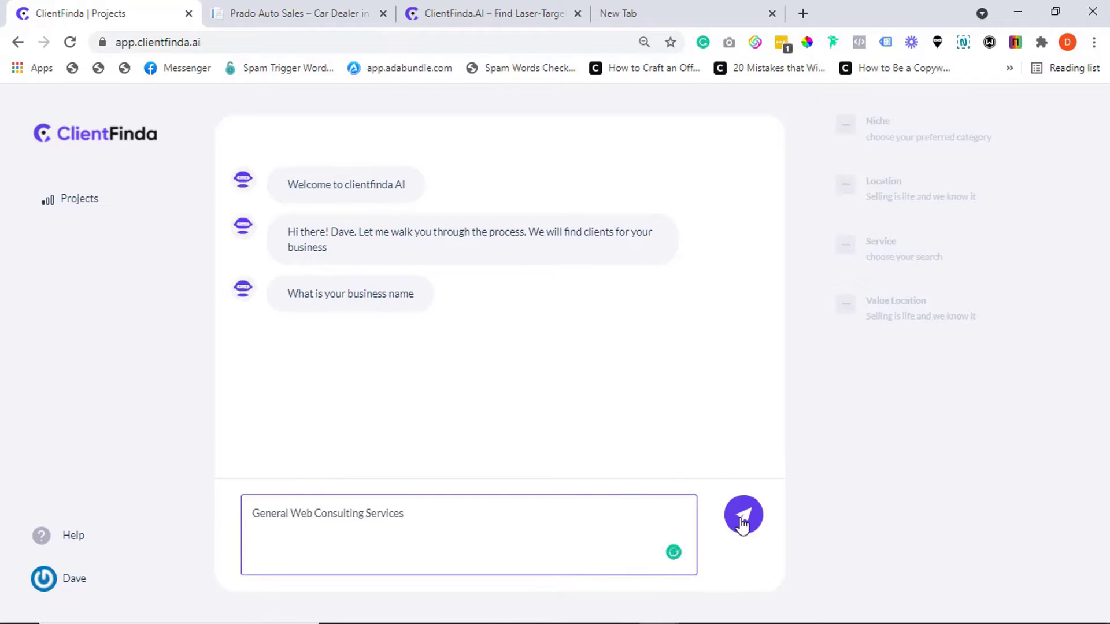
pyautogui.click(743, 515)
pyautogui.click(381, 518)
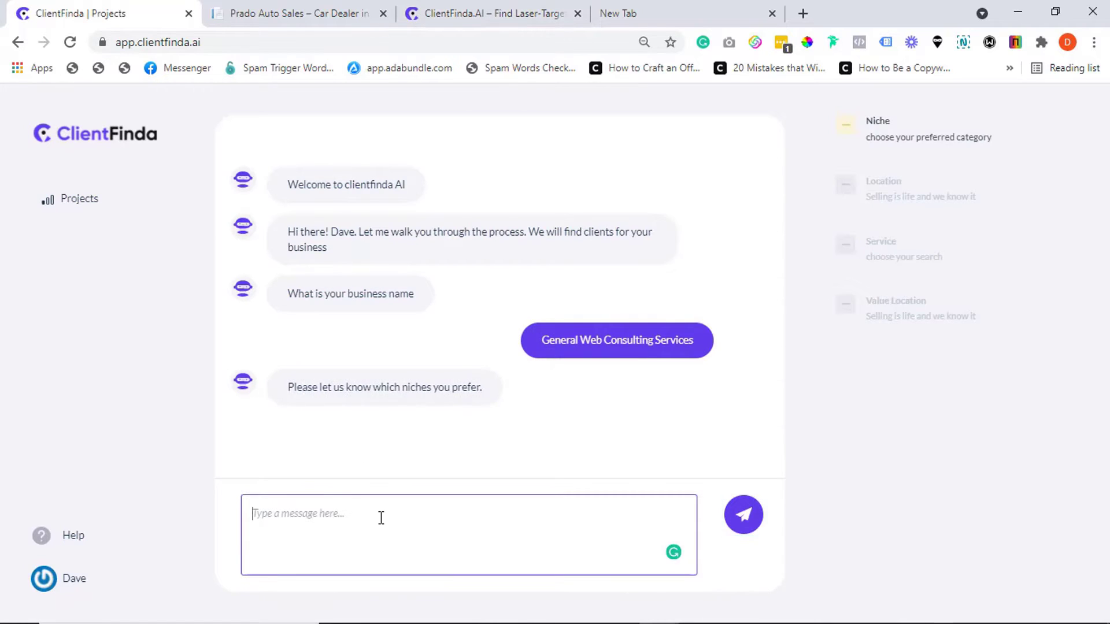
pyautogui.write('auto dealerships')
pyautogui.press('Return')
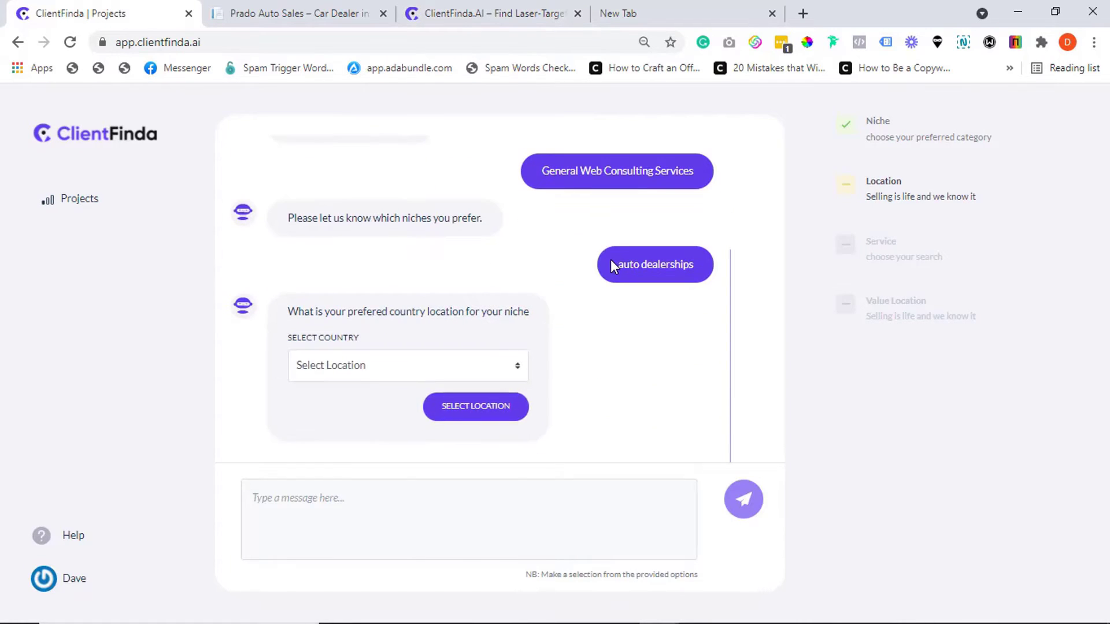
# Step: Set the target location to US, New York
pyautogui.click(469, 370)
pyautogui.click(457, 403)
pyautogui.click(453, 409)
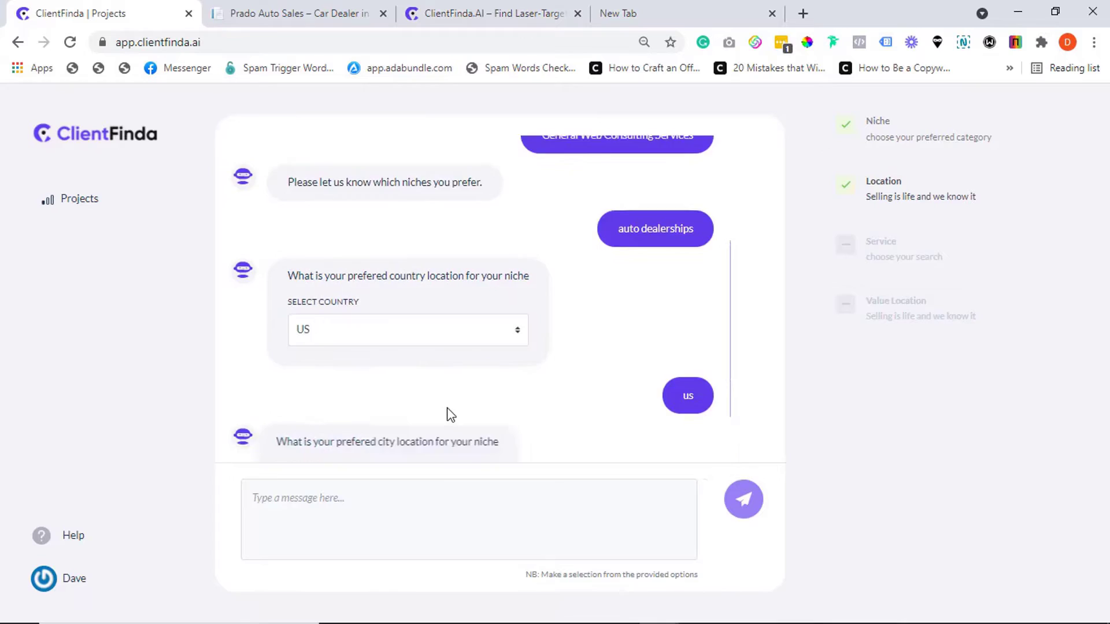
pyautogui.click(386, 362)
pyautogui.write('n')
pyautogui.click(405, 407)
pyautogui.click(456, 406)
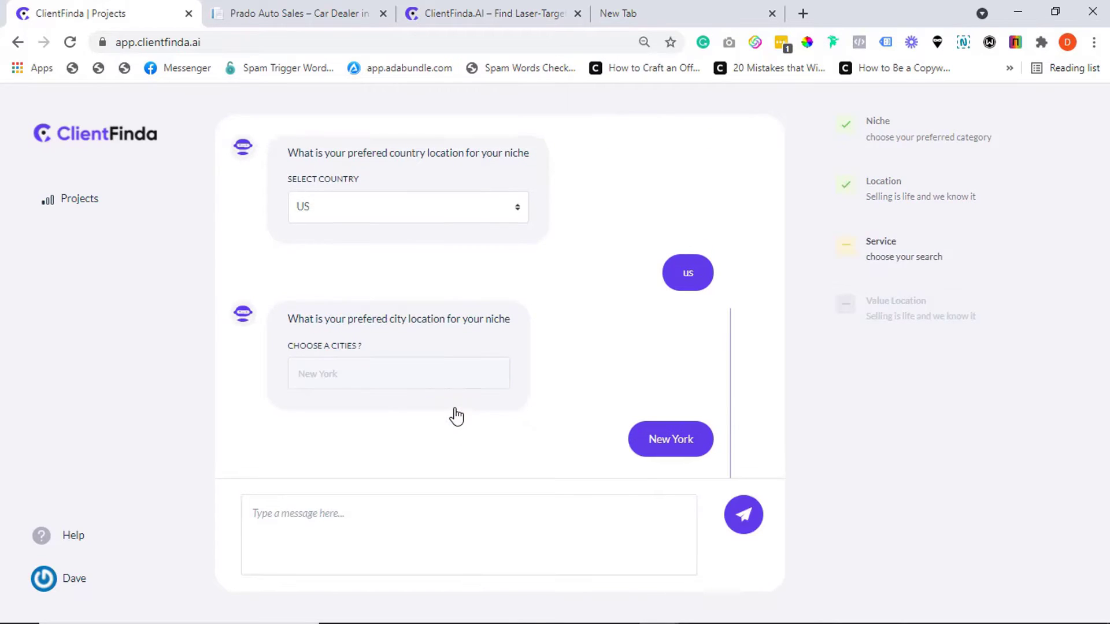
# Step: Send the pasted service description and confirm the 1000 - 10000 value range
pyautogui.click(307, 507)
pyautogui.write('We advise and help businesses to leverage the full power of online marketing.')
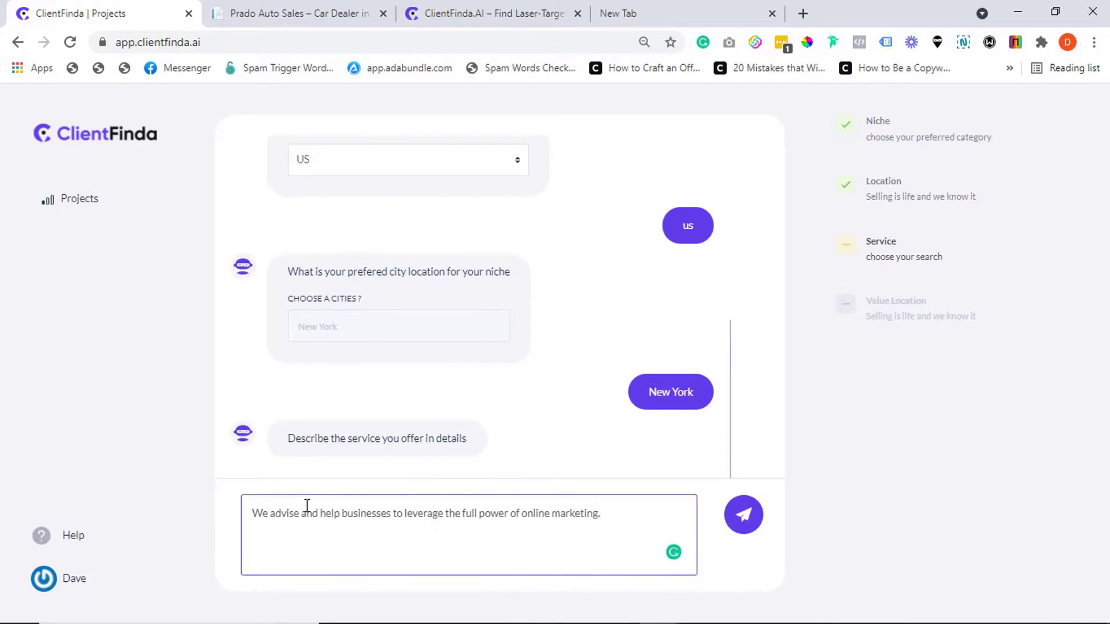
pyautogui.click(742, 519)
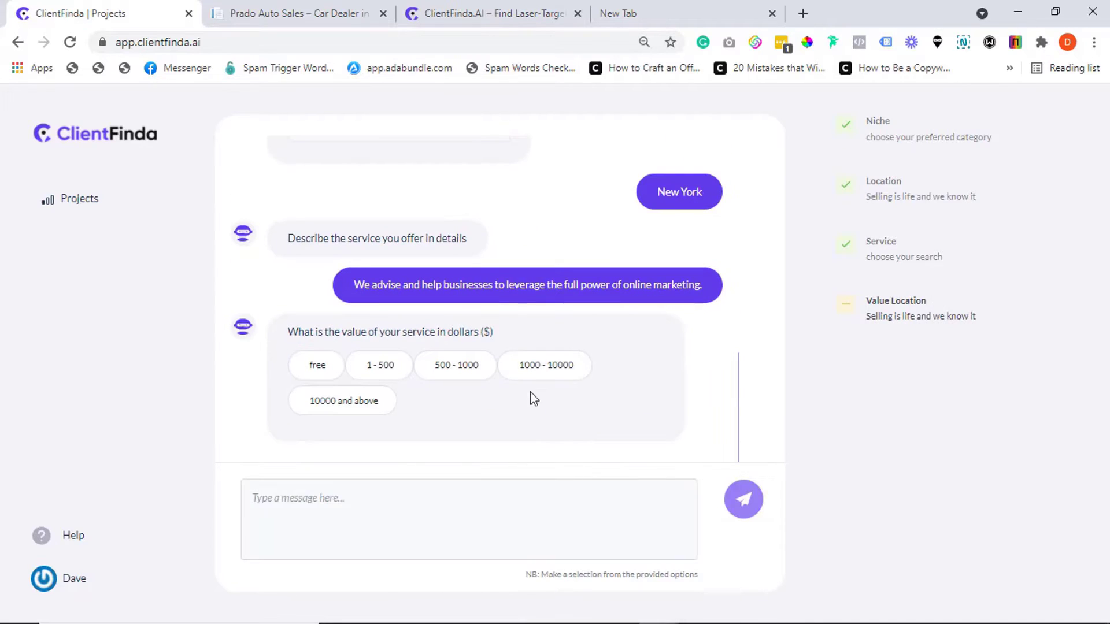
pyautogui.click(539, 373)
pyautogui.click(589, 451)
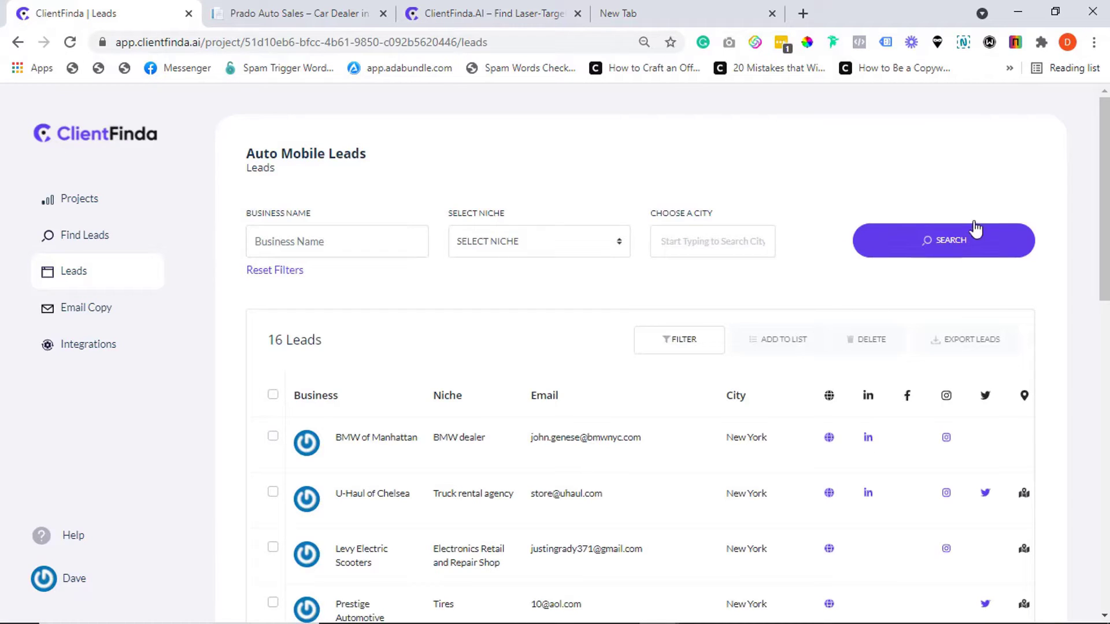
# Step: Scroll through the 16 New York leads and open Prestige Automotive's details
pyautogui.scroll(-4, 976, 228)
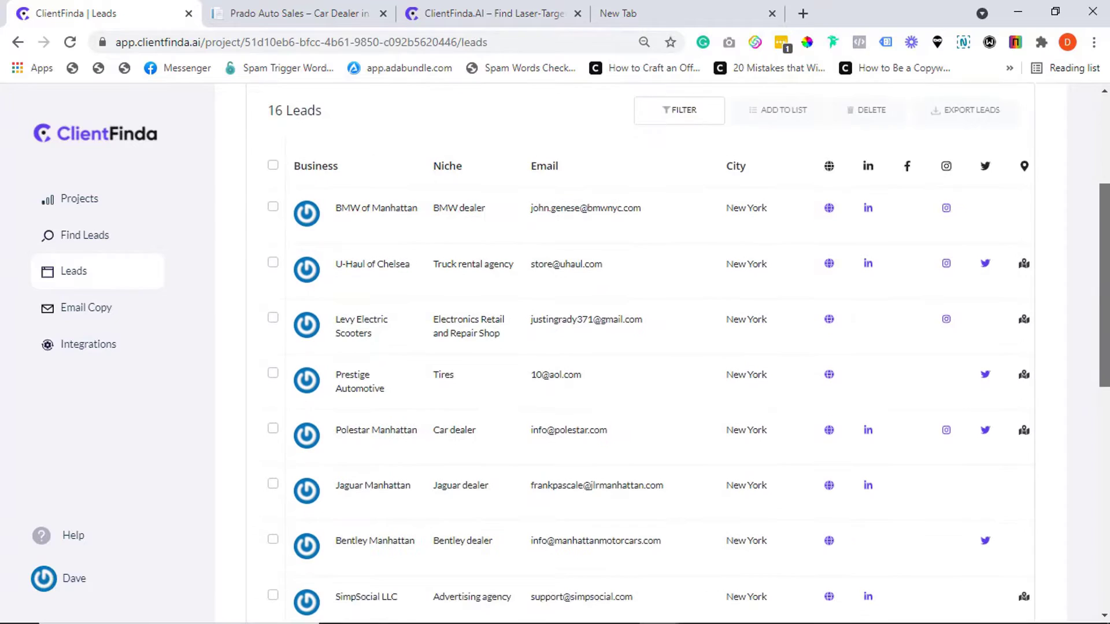
pyautogui.scroll(-7, 688, 351)
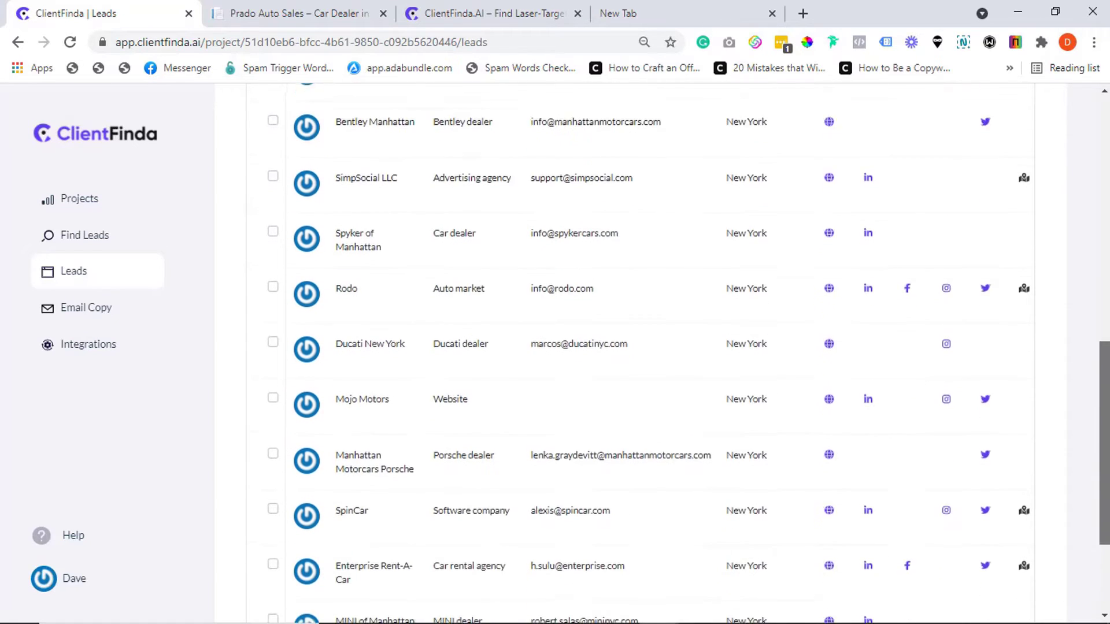
pyautogui.scroll(-3, 689, 351)
pyautogui.scroll(12, 640, 350)
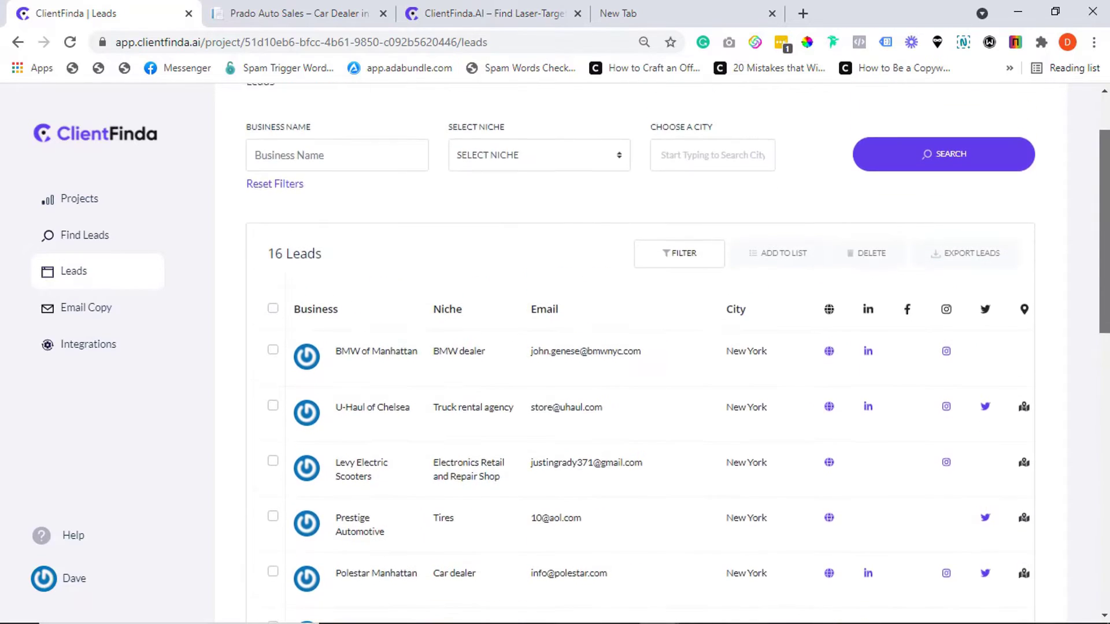
pyautogui.scroll(-3, 431, 272)
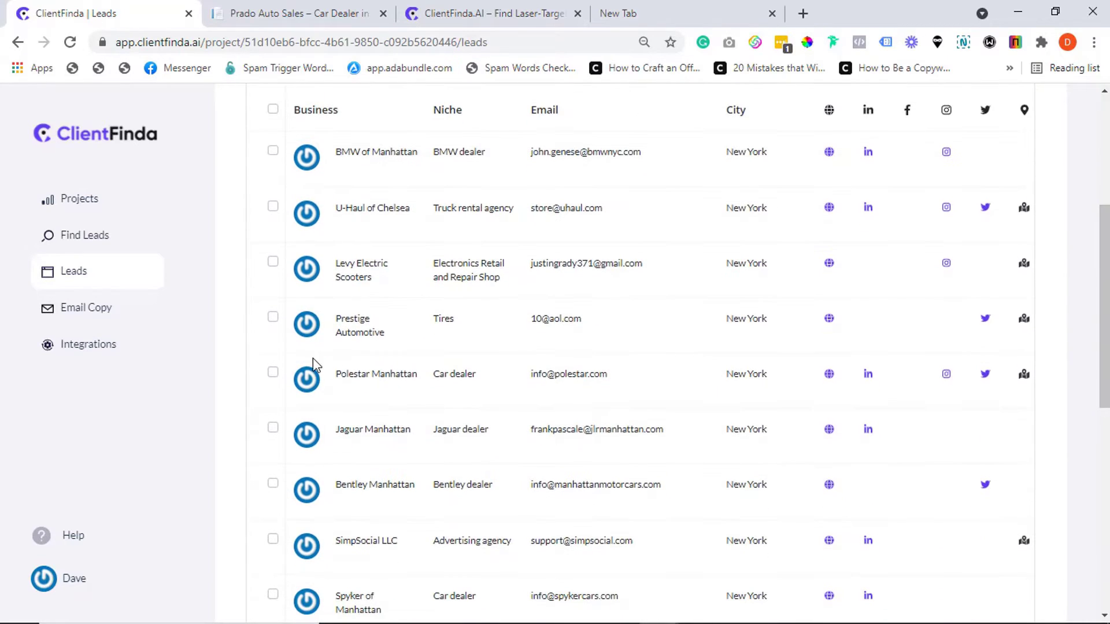
pyautogui.click(350, 334)
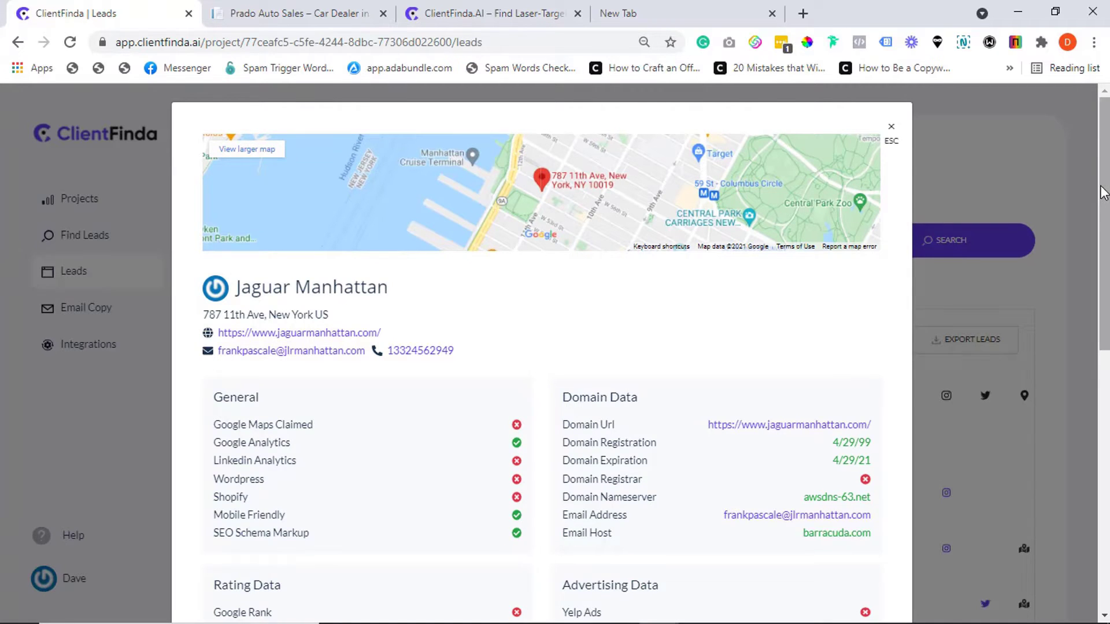
# Step: Scroll the Jaguar Manhattan lead details to its general checks and domain data
pyautogui.moveTo(1104, 193); pyautogui.dragTo(1040, 161)
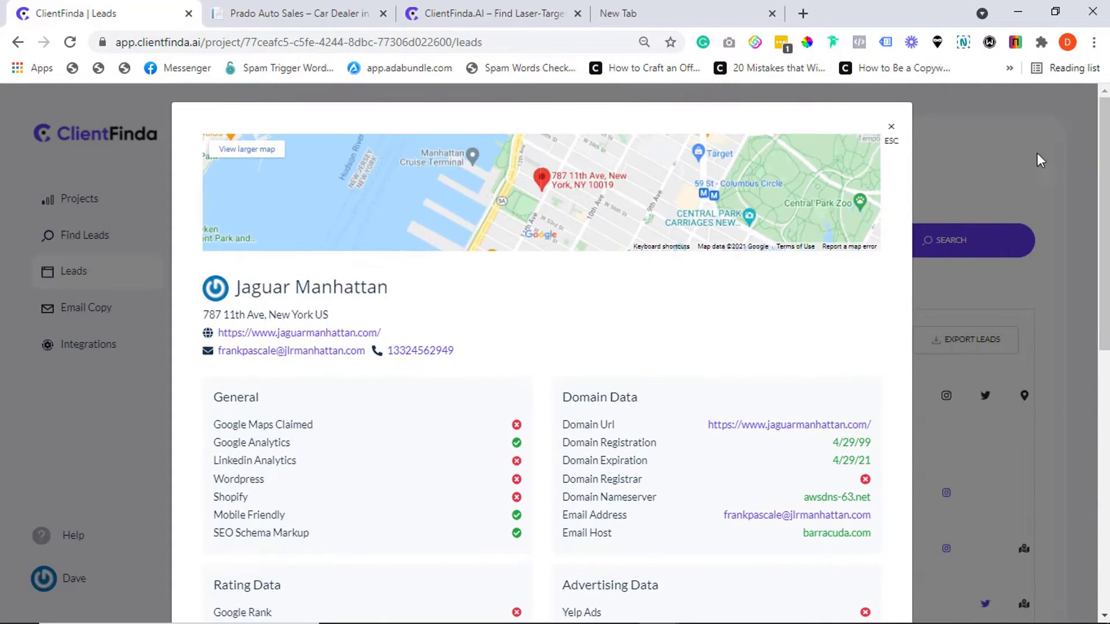
# Step: Close the lead details and create a new project named 'Auto Mobile Leads'
pyautogui.click(892, 130)
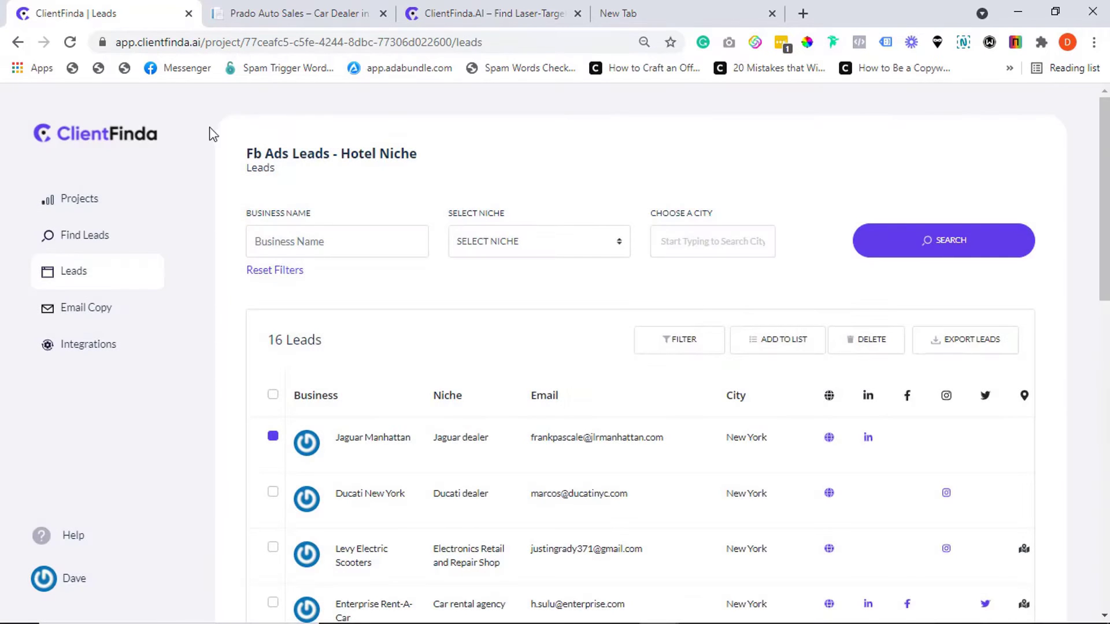
pyautogui.click(77, 203)
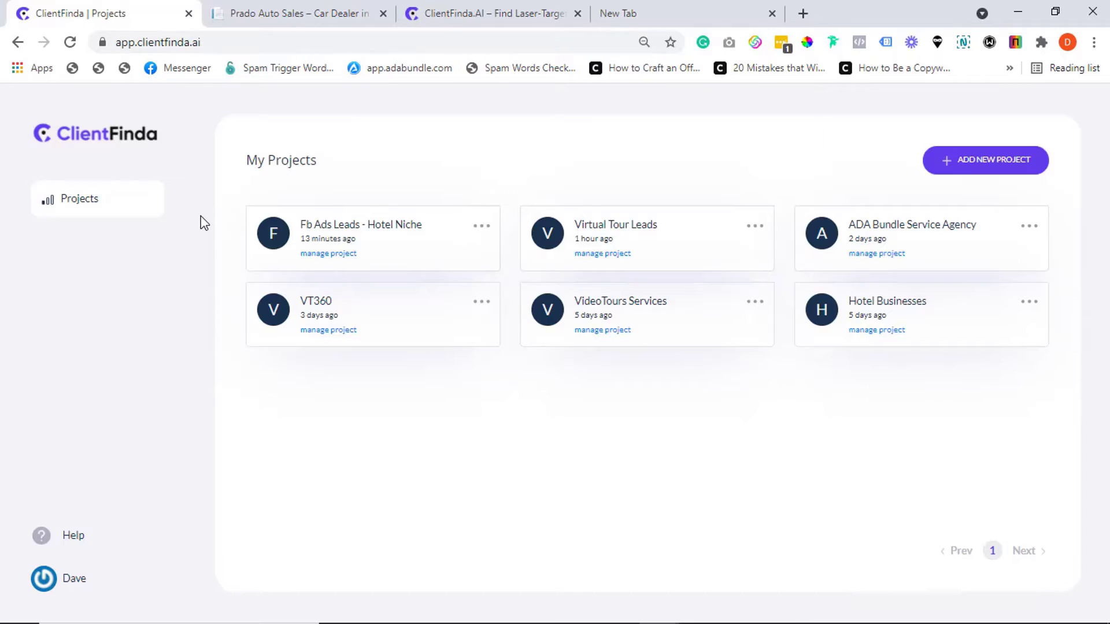
pyautogui.click(1002, 162)
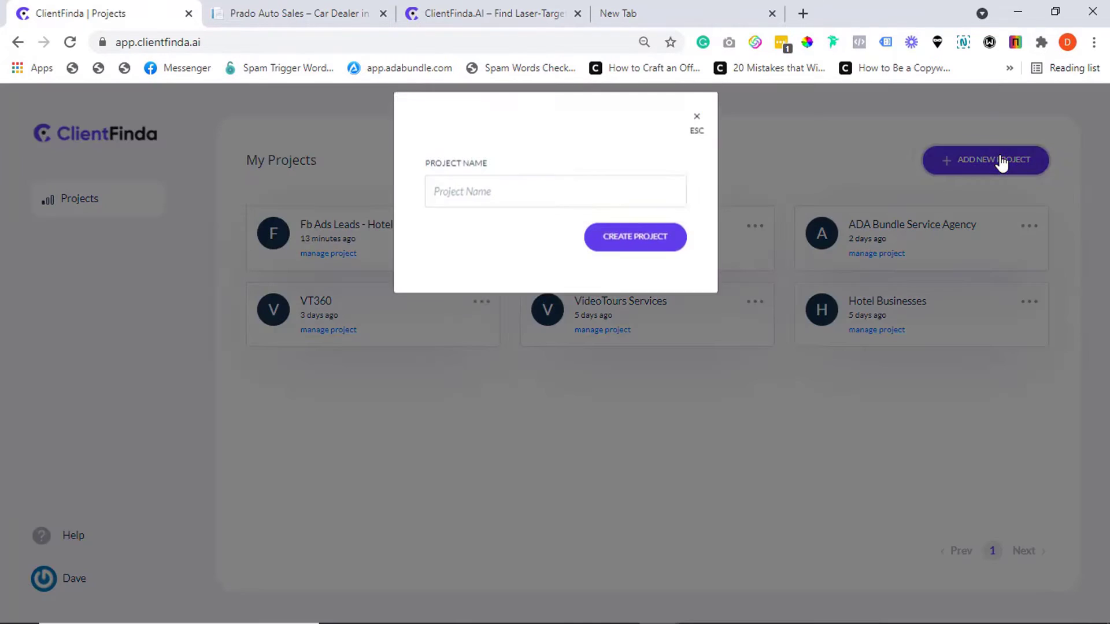
pyautogui.click(495, 201)
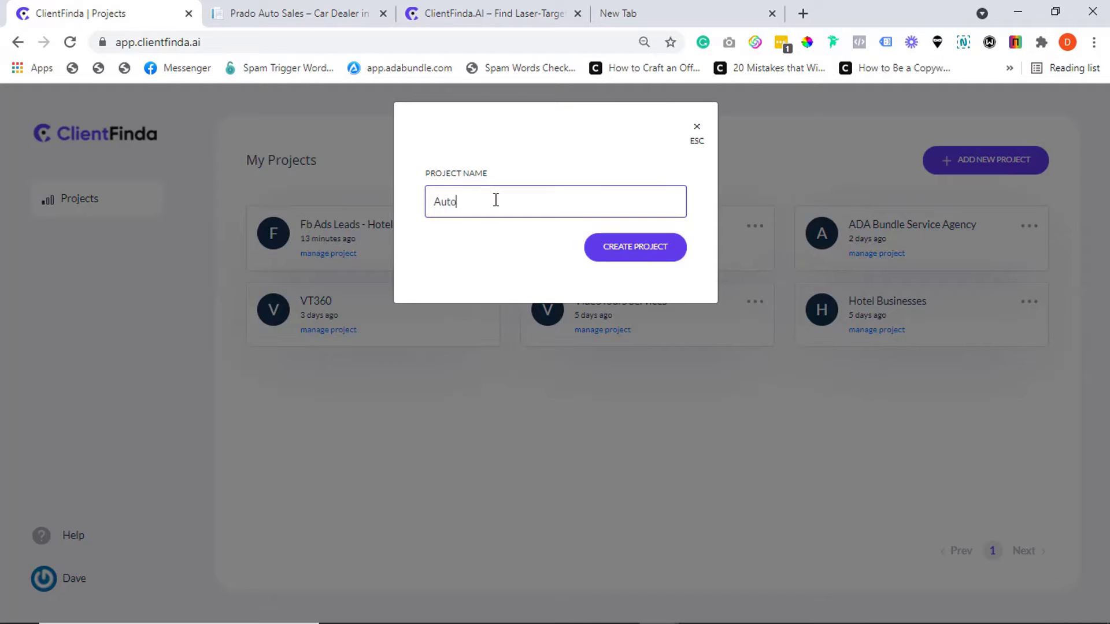
pyautogui.write('Auto Mobile Leads')
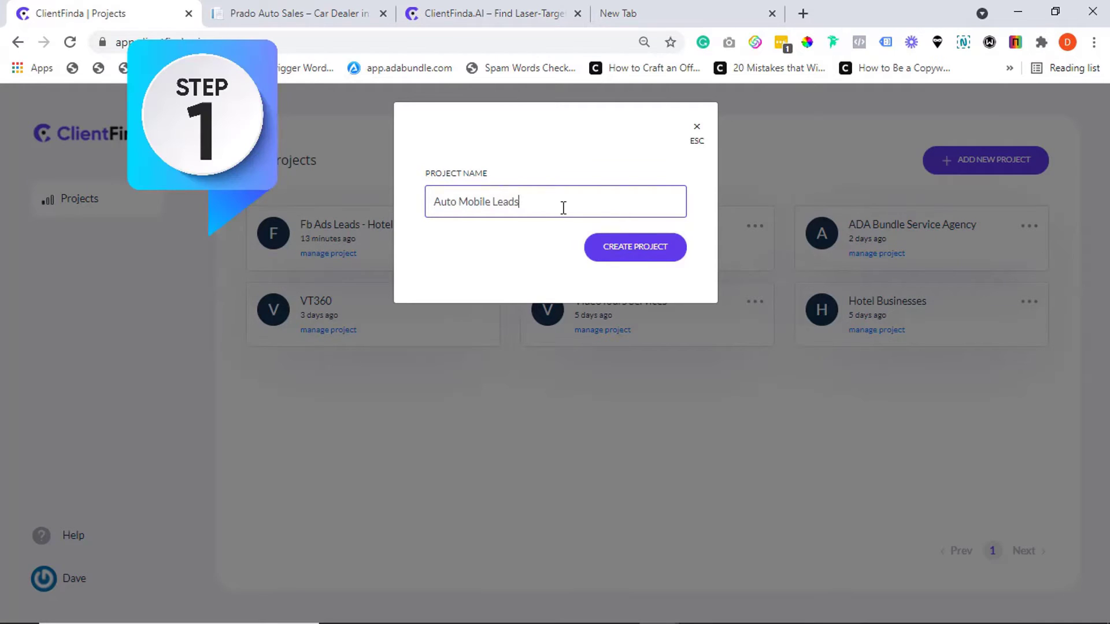
pyautogui.click(644, 250)
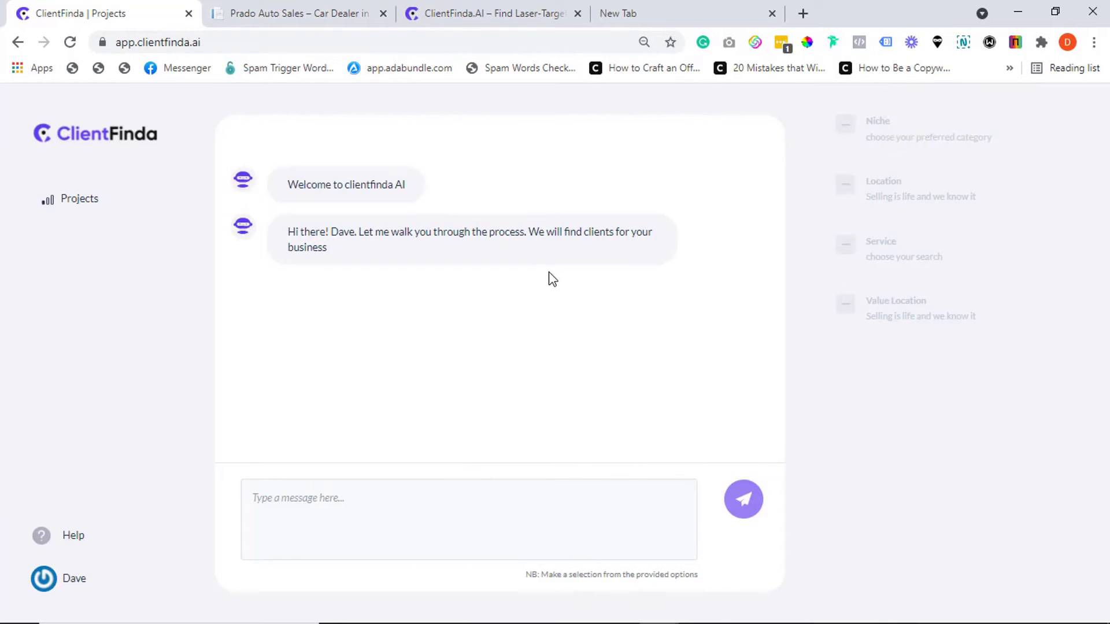
# Step: Send the pasted business name and the 'auto dealerships' niche to the assistant
pyautogui.click(371, 523)
pyautogui.write('General Web Consulting Services')
pyautogui.click(734, 523)
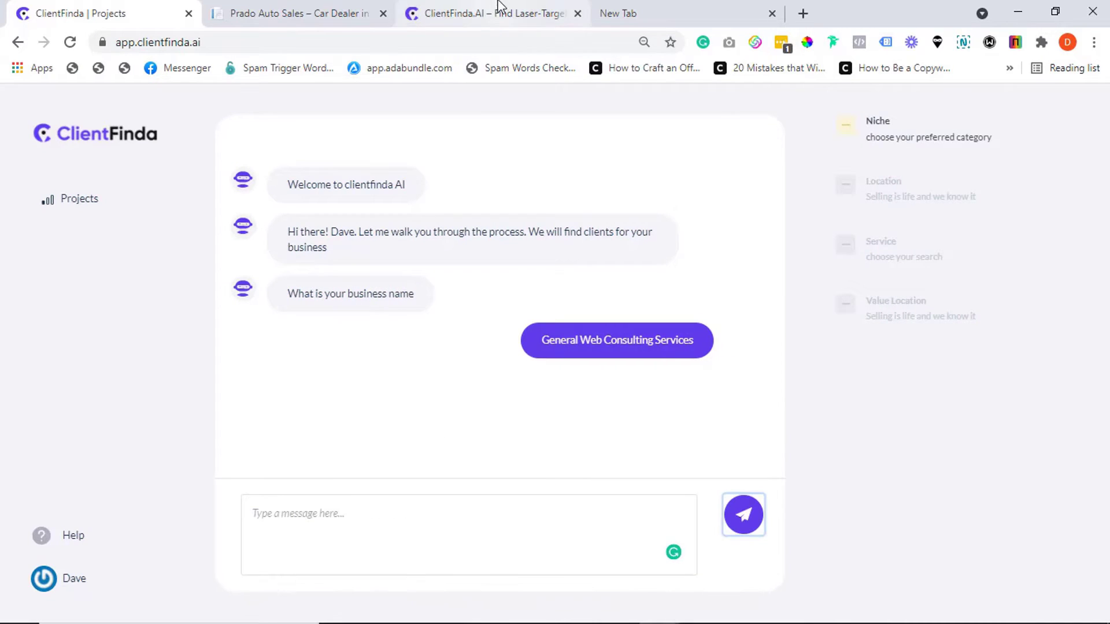
pyautogui.click(379, 518)
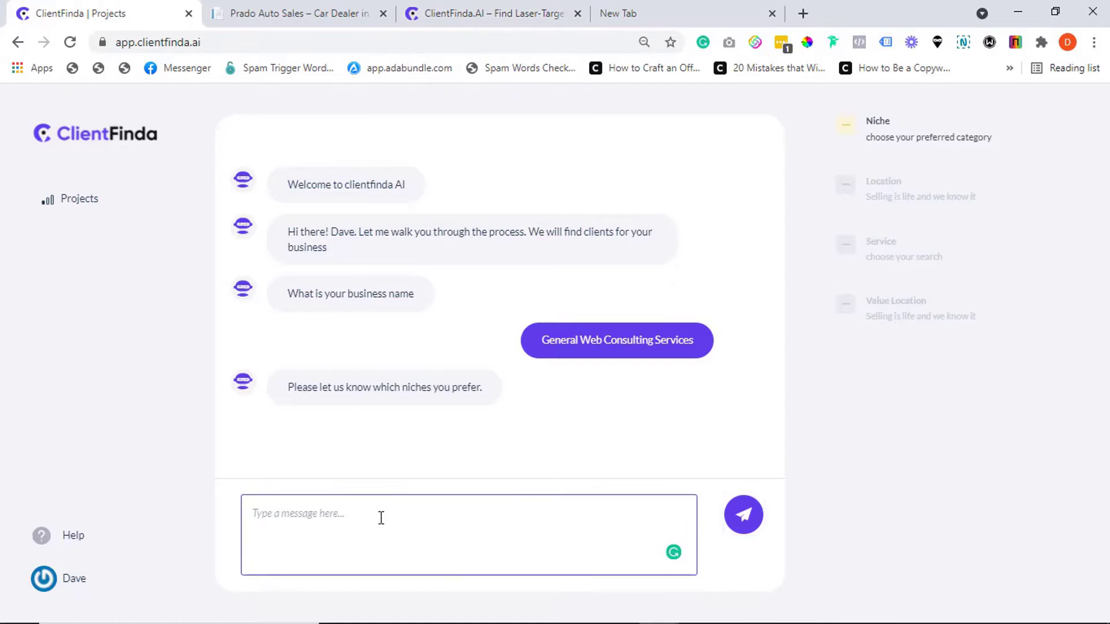
pyautogui.write('auto dealerships')
pyautogui.click(746, 515)
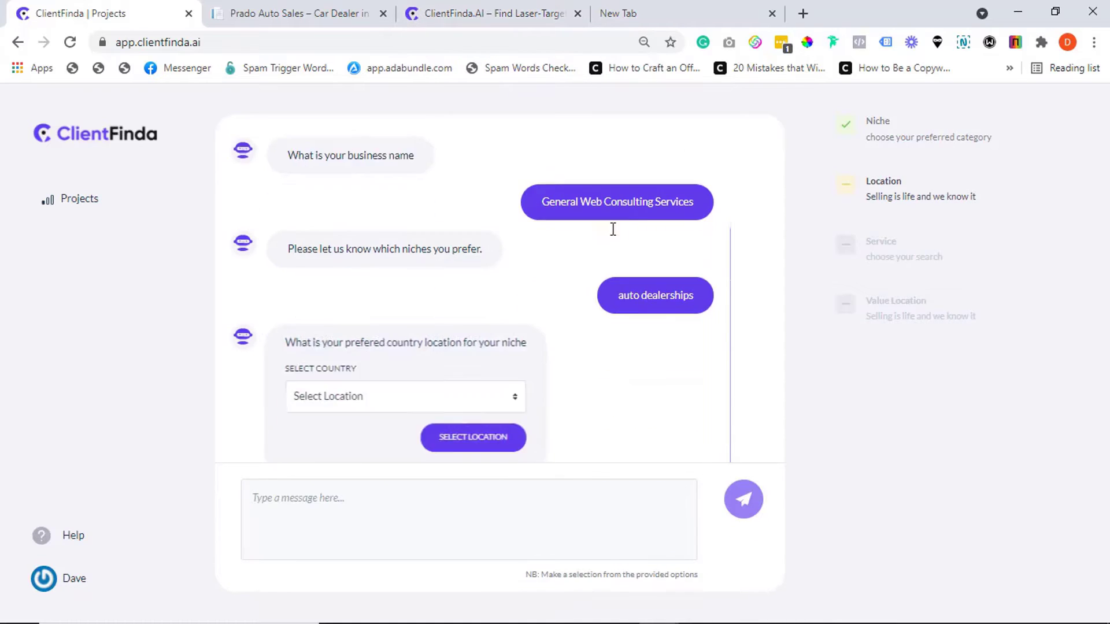
# Step: Set the target location to US, New York
pyautogui.click(468, 375)
pyautogui.click(429, 404)
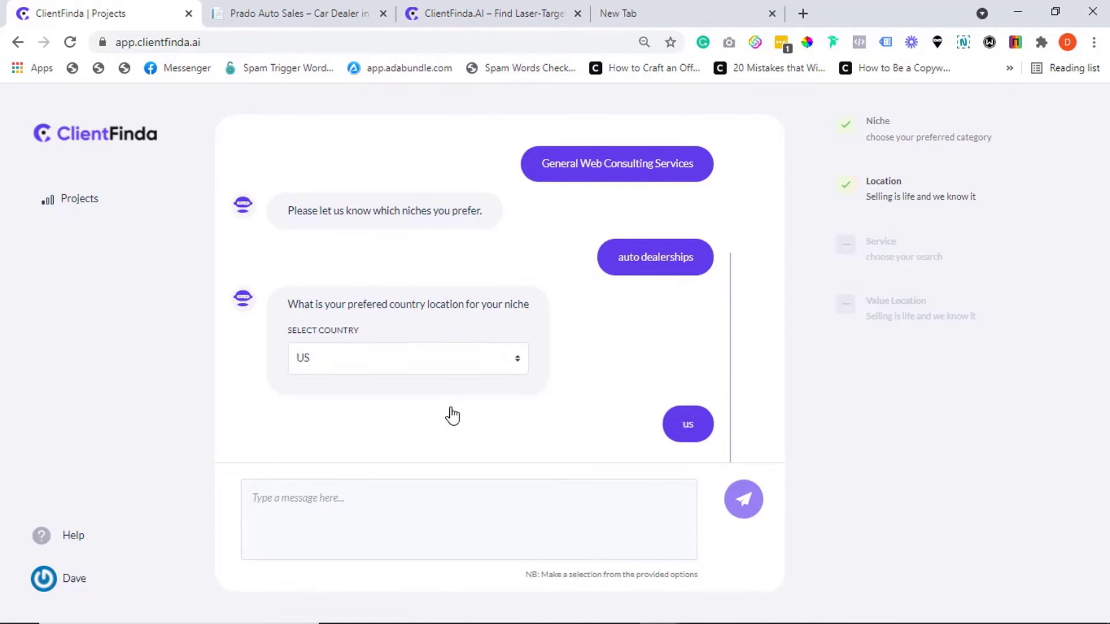
pyautogui.click(384, 364)
pyautogui.write('N')
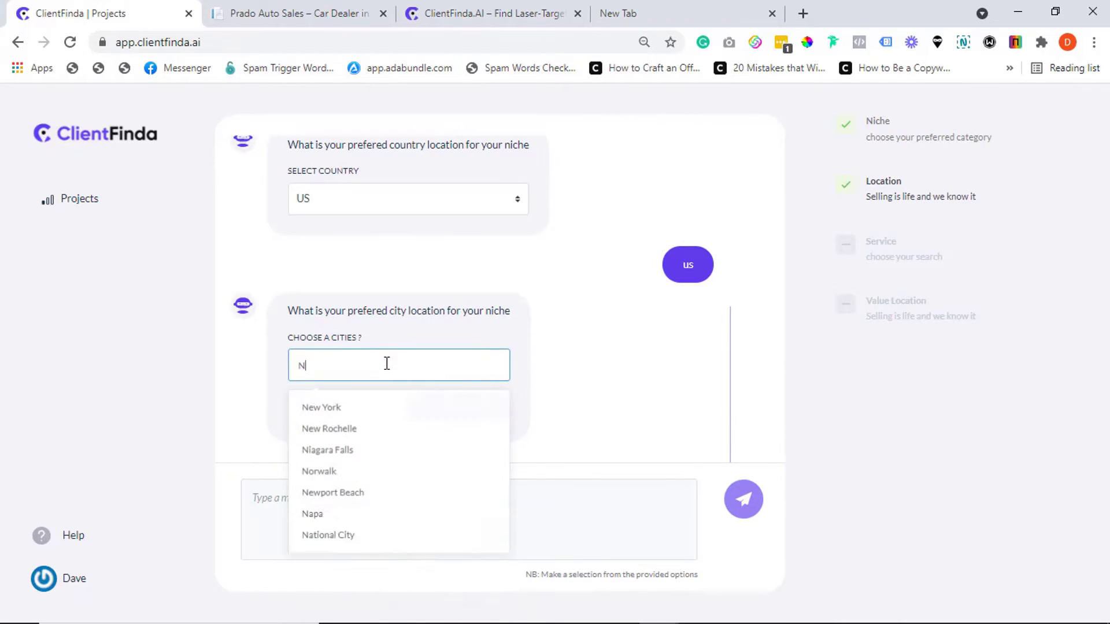
pyautogui.click(393, 409)
pyautogui.click(456, 411)
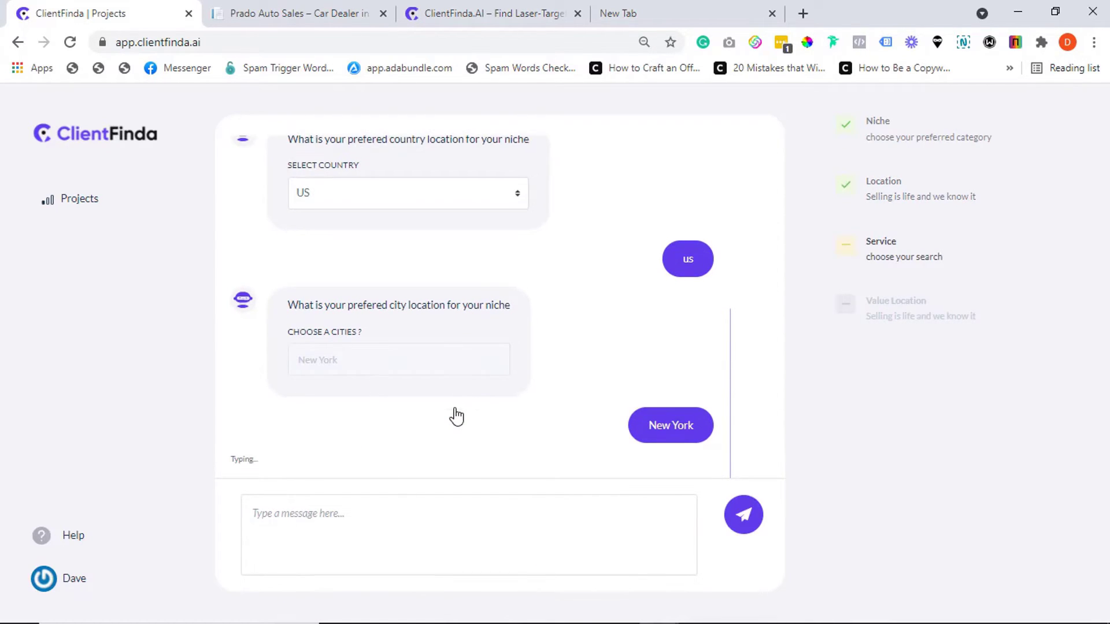
# Step: Send the online marketing service description and submit the 1000 - 10000 service value
pyautogui.click(307, 506)
pyautogui.write('We advise and help businesses to leverage the full power of online marketing.')
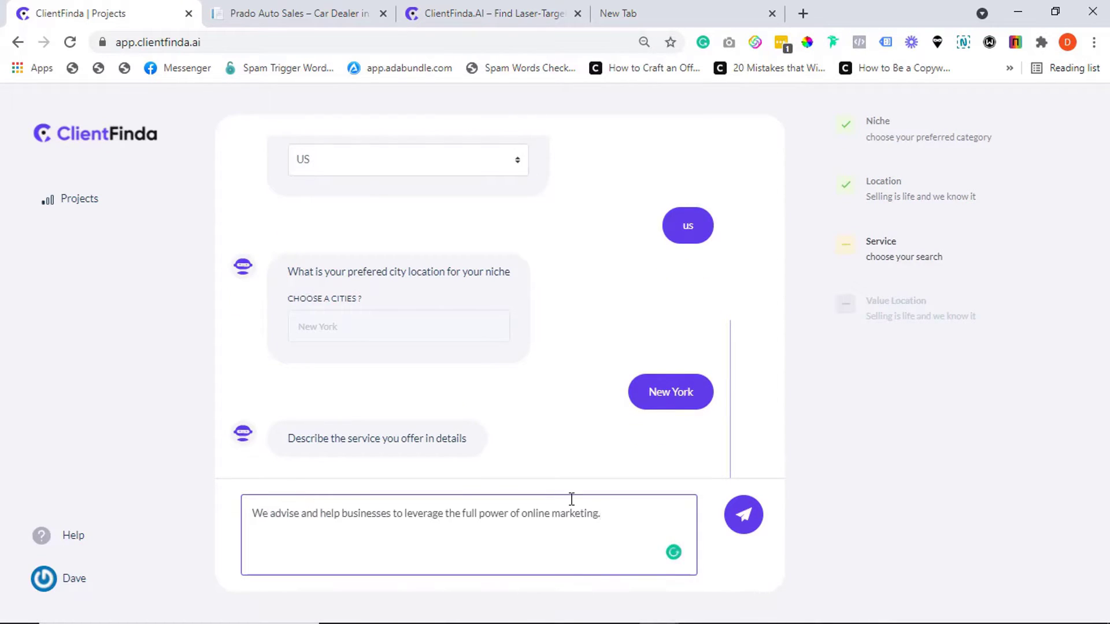
pyautogui.click(742, 516)
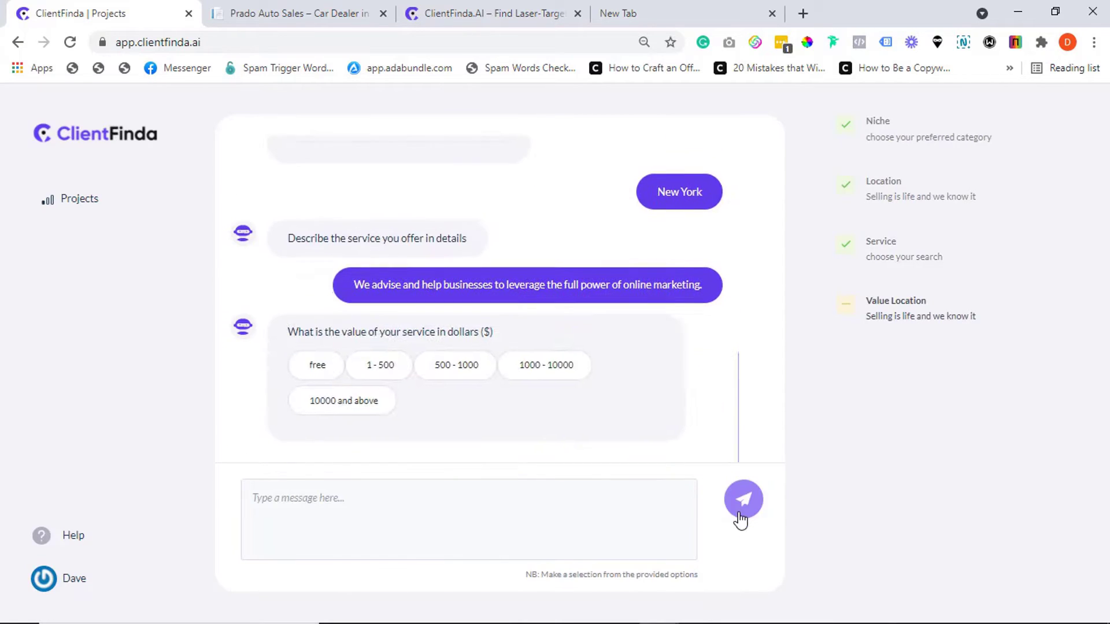
pyautogui.click(534, 370)
pyautogui.click(592, 451)
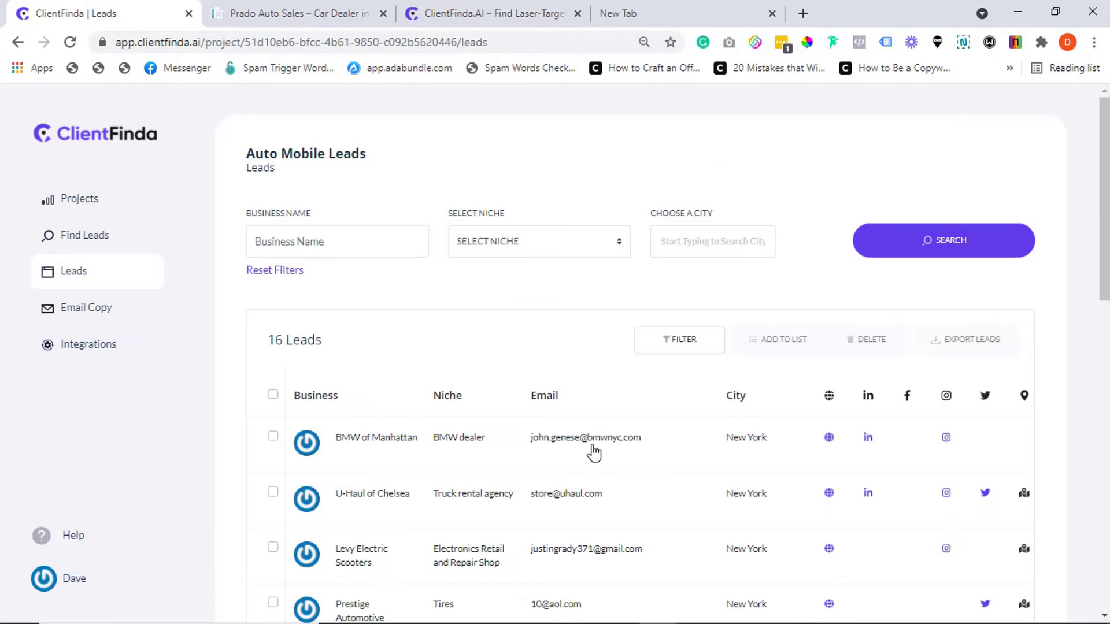
# Step: Scroll the New York leads table and open Prestige Automotive's details
pyautogui.moveTo(1105, 153); pyautogui.dragTo(1105, 187)
pyautogui.scroll(-4, 503, 388)
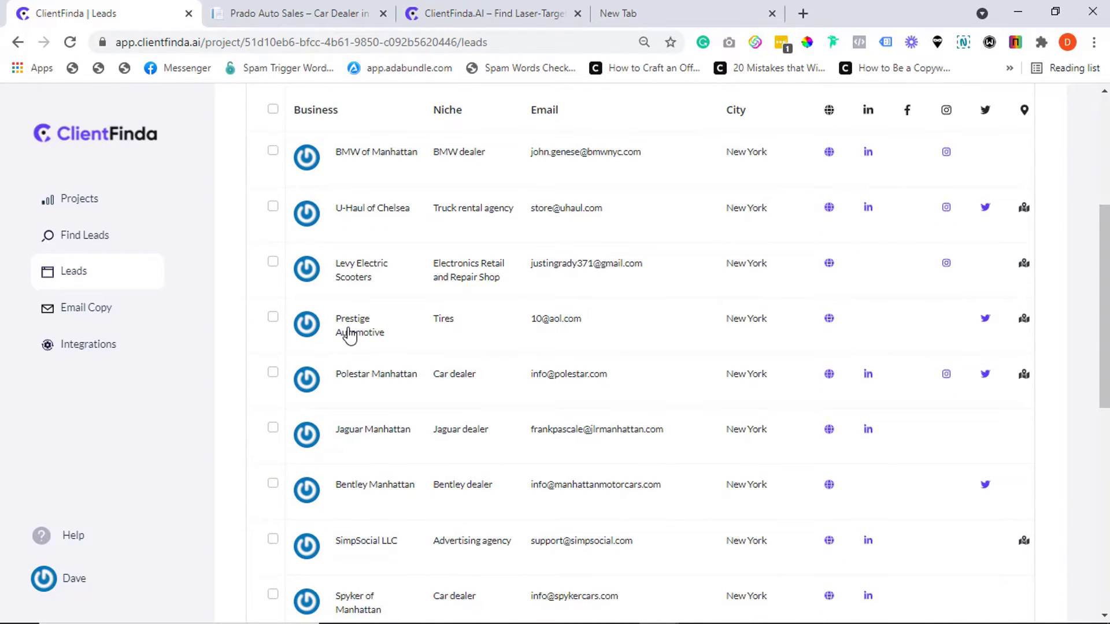
pyautogui.click(350, 335)
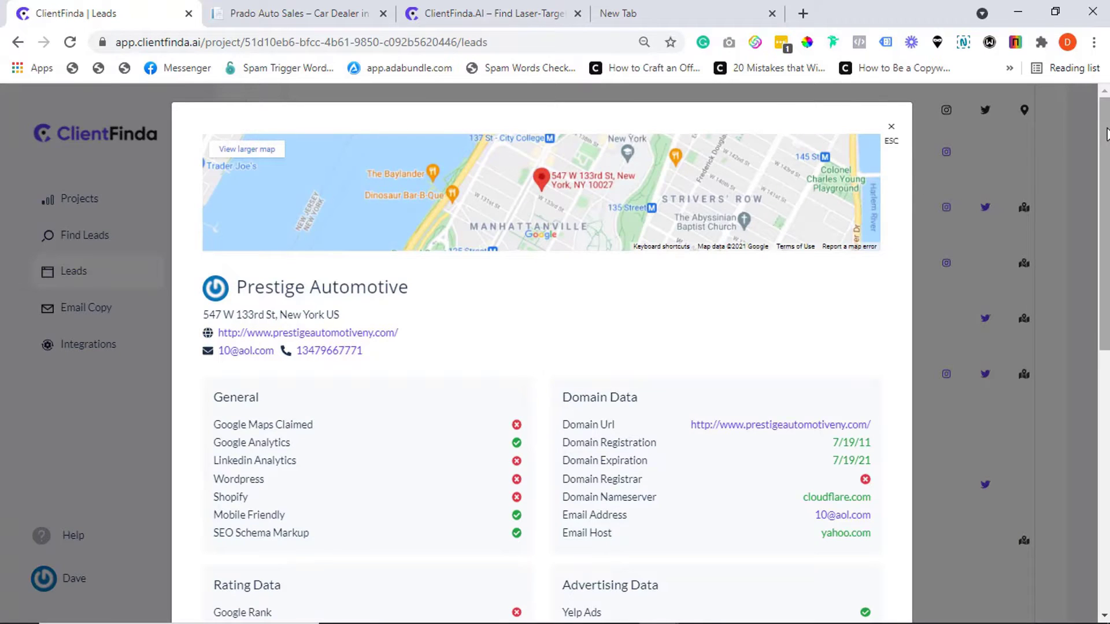
# Step: Scroll through the Prestige Automotive lead's map, checks and domain details
pyautogui.moveTo(1105, 134)
pyautogui.mouseDown()
pyautogui.moveTo(1105, 392)
pyautogui.moveTo(1106, 133)
pyautogui.mouseUp()
pyautogui.moveTo(1095, 220); pyautogui.dragTo(1106, 457)
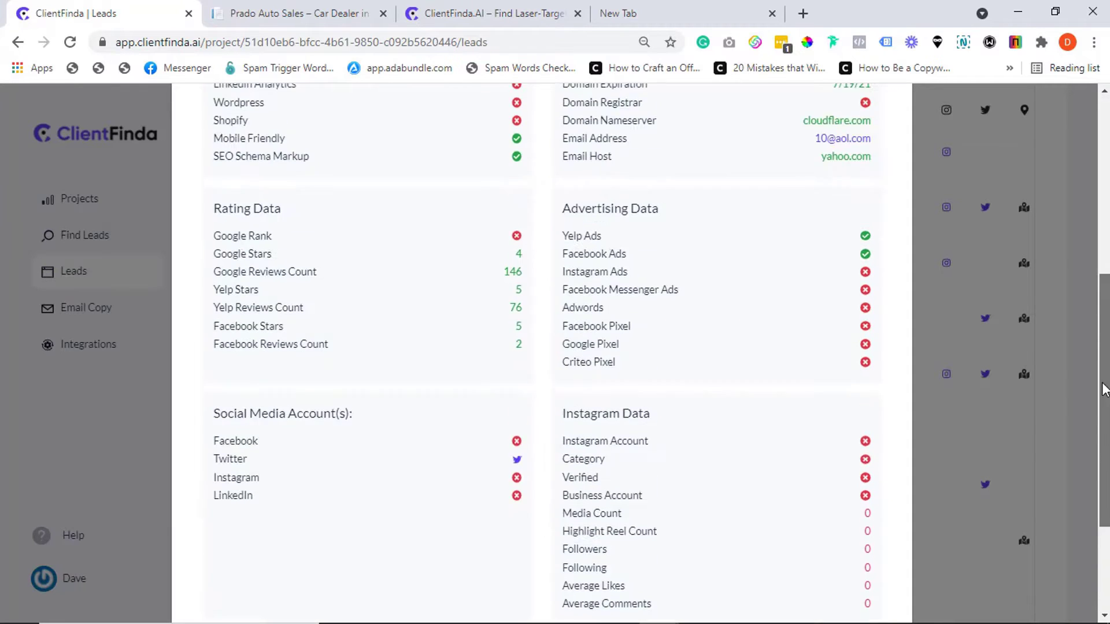
pyautogui.moveTo(1104, 389); pyautogui.dragTo(1103, 375)
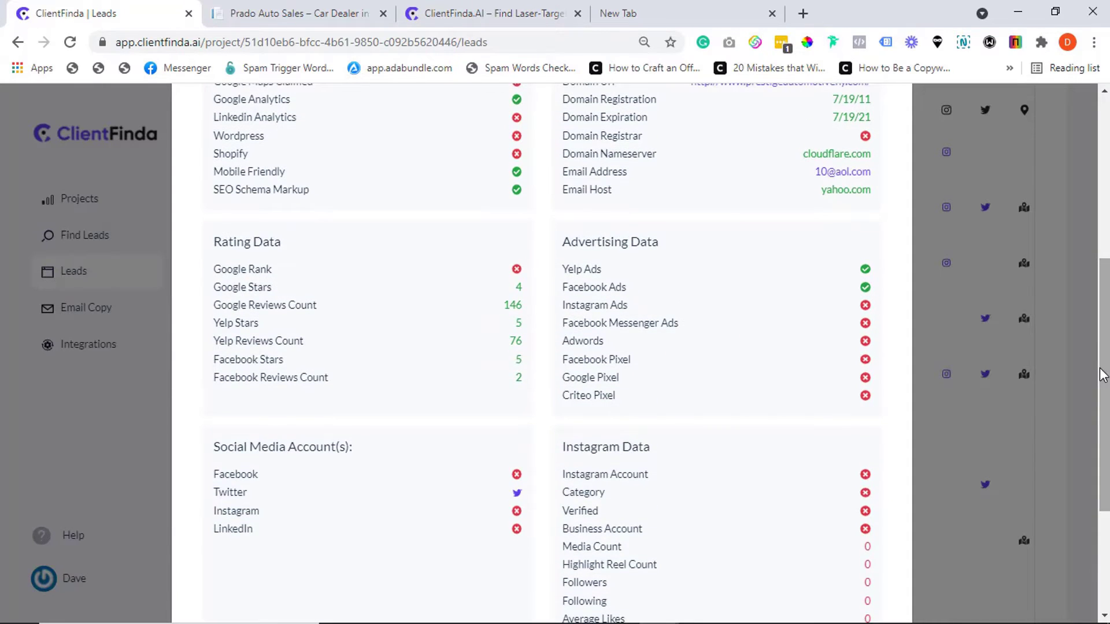
pyautogui.moveTo(1103, 375)
pyautogui.mouseDown()
pyautogui.moveTo(1104, 298)
pyautogui.moveTo(1107, 385)
pyautogui.mouseUp()
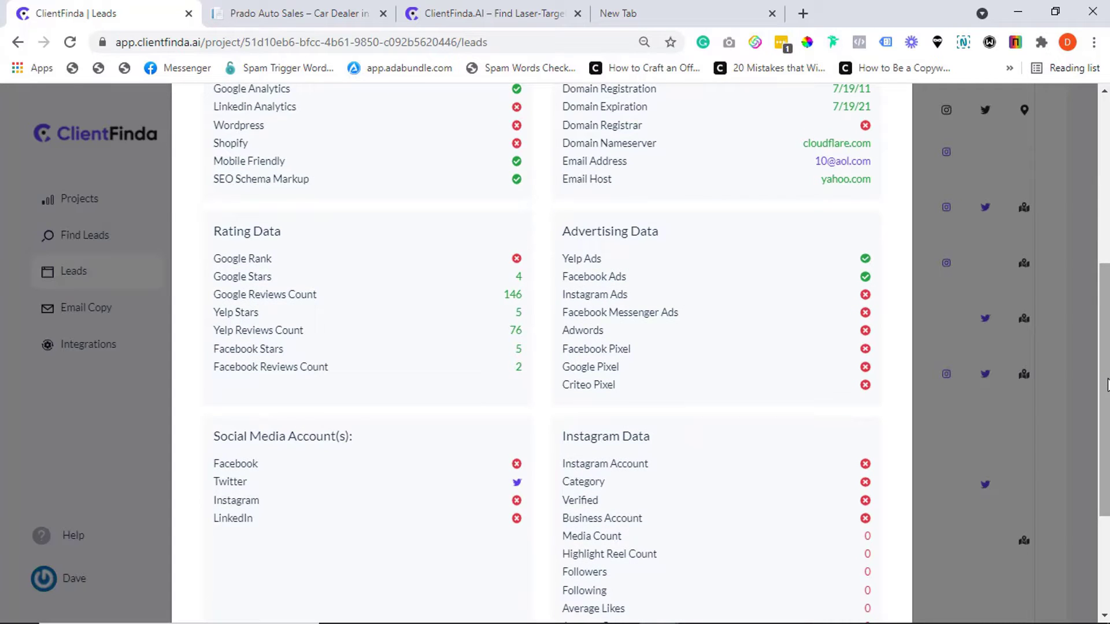
pyautogui.moveTo(1107, 385); pyautogui.dragTo(1094, 231)
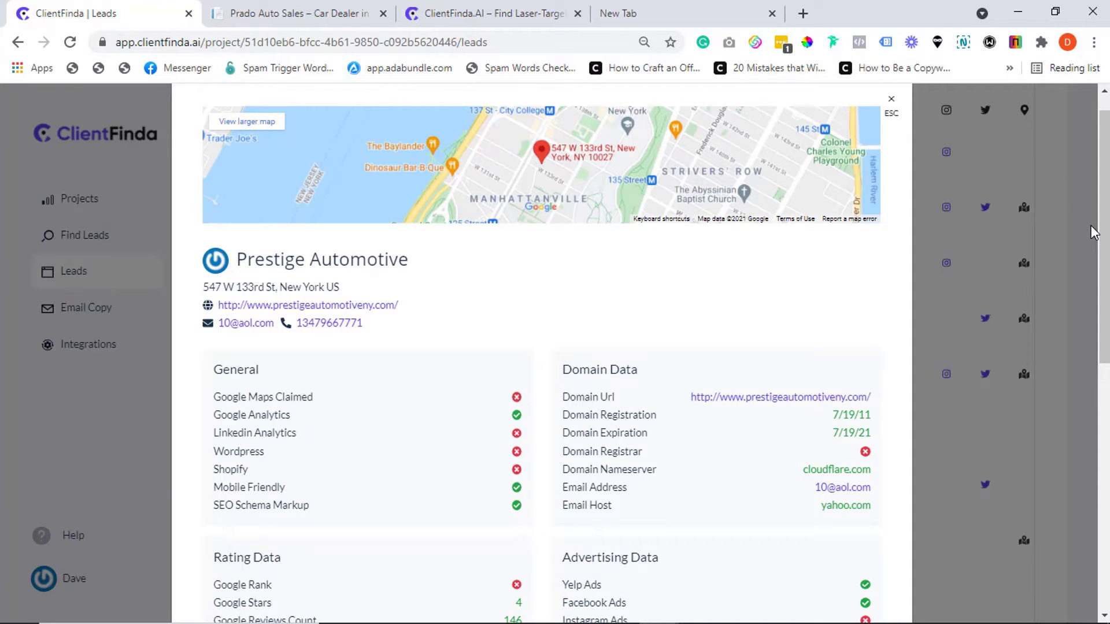
pyautogui.moveTo(1104, 224); pyautogui.dragTo(1105, 202)
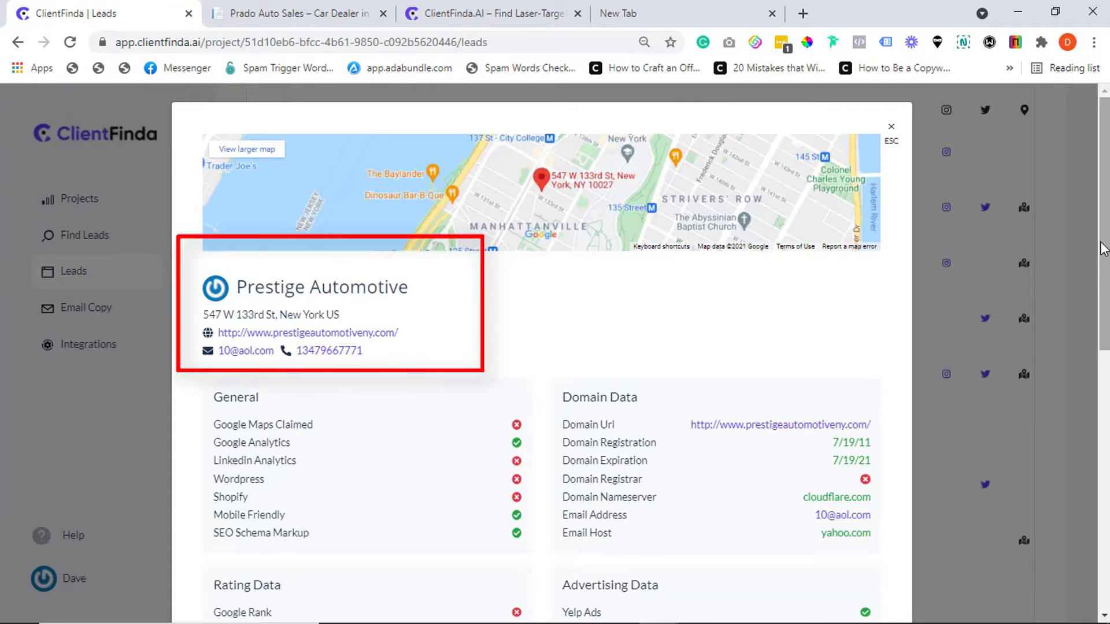
# Step: Reopen the Prestige Automotive lead and open prestigeautomotiveny.com in a new tab
pyautogui.press('Escape')
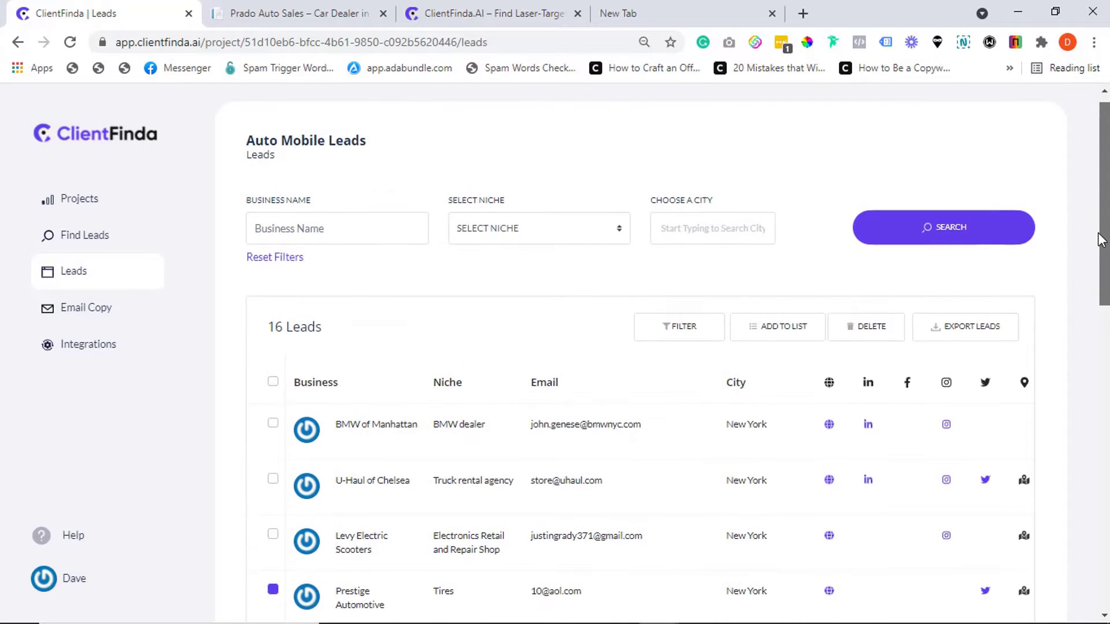
pyautogui.moveTo(1102, 238); pyautogui.dragTo(1104, 328)
pyautogui.click(347, 369)
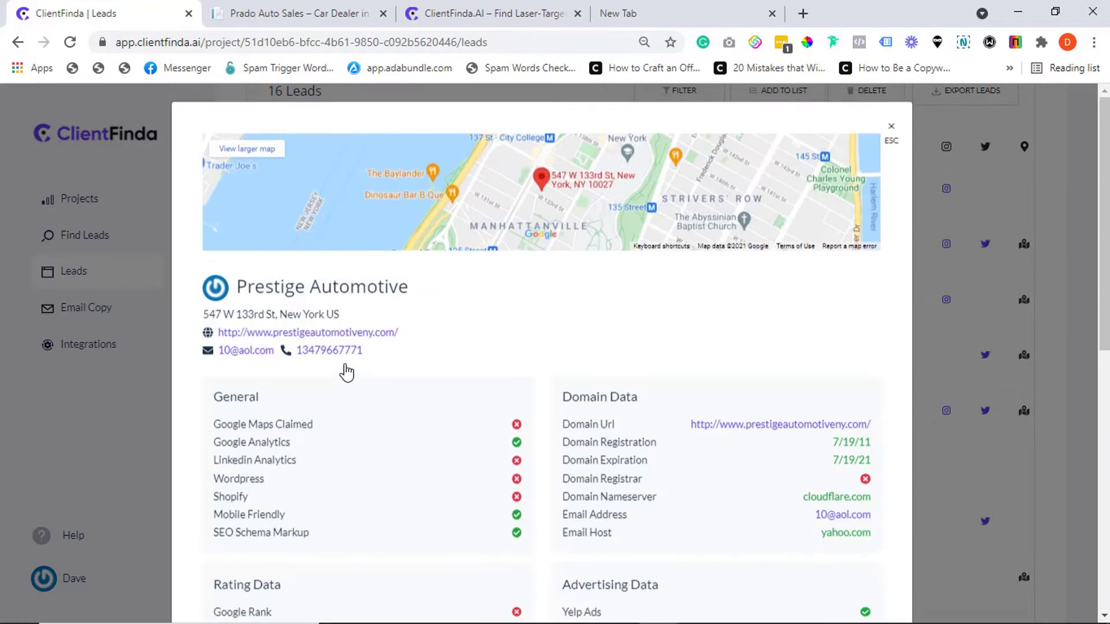
pyautogui.scroll(-3, 601, 436)
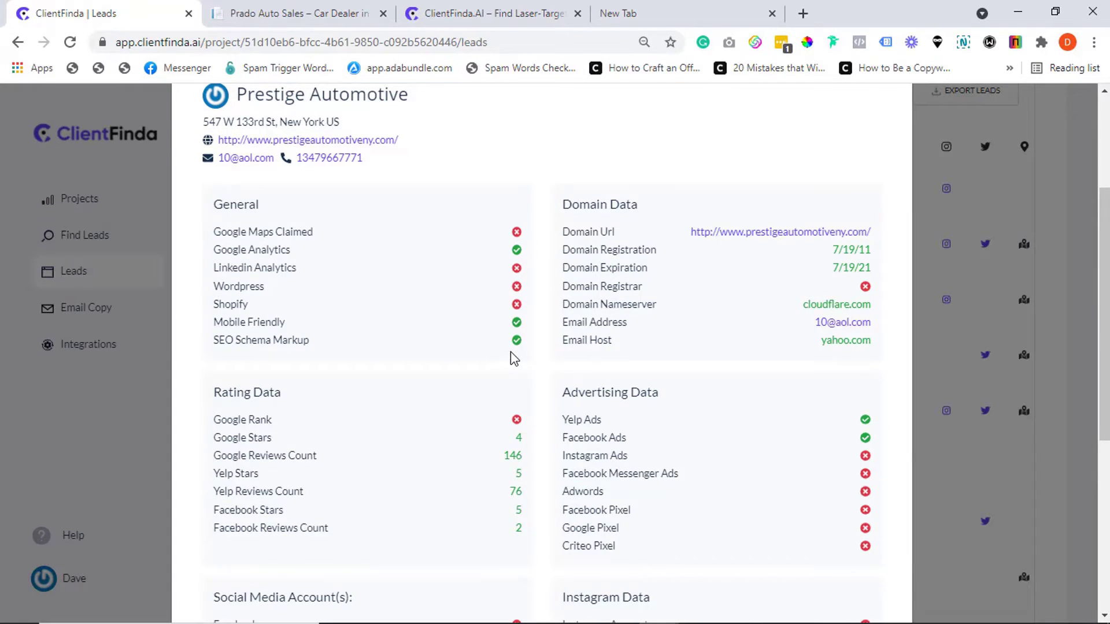
pyautogui.scroll(2, 511, 351)
pyautogui.click(381, 258)
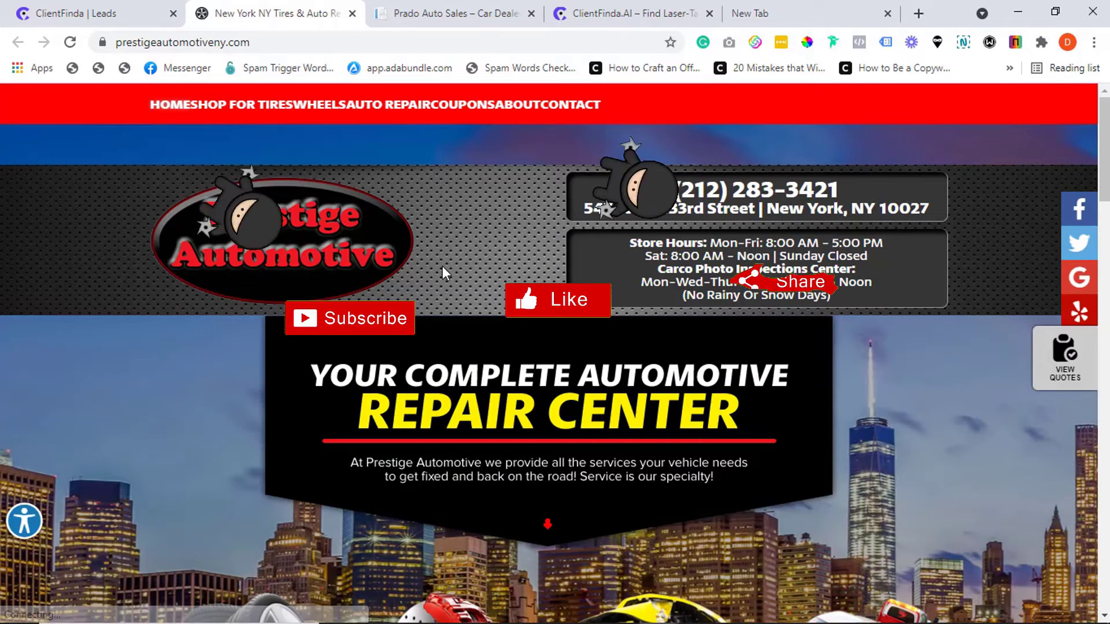
# Step: Open and close the site's accessibility toolbar, then check and dismiss the padlock site info
pyautogui.click(28, 523)
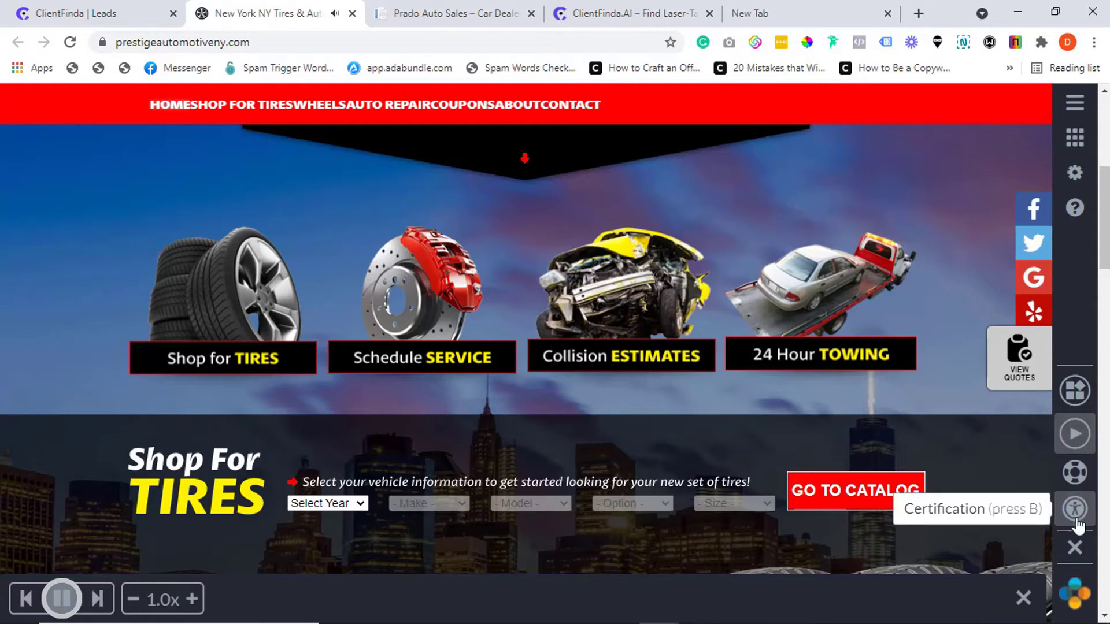
pyautogui.click(1077, 549)
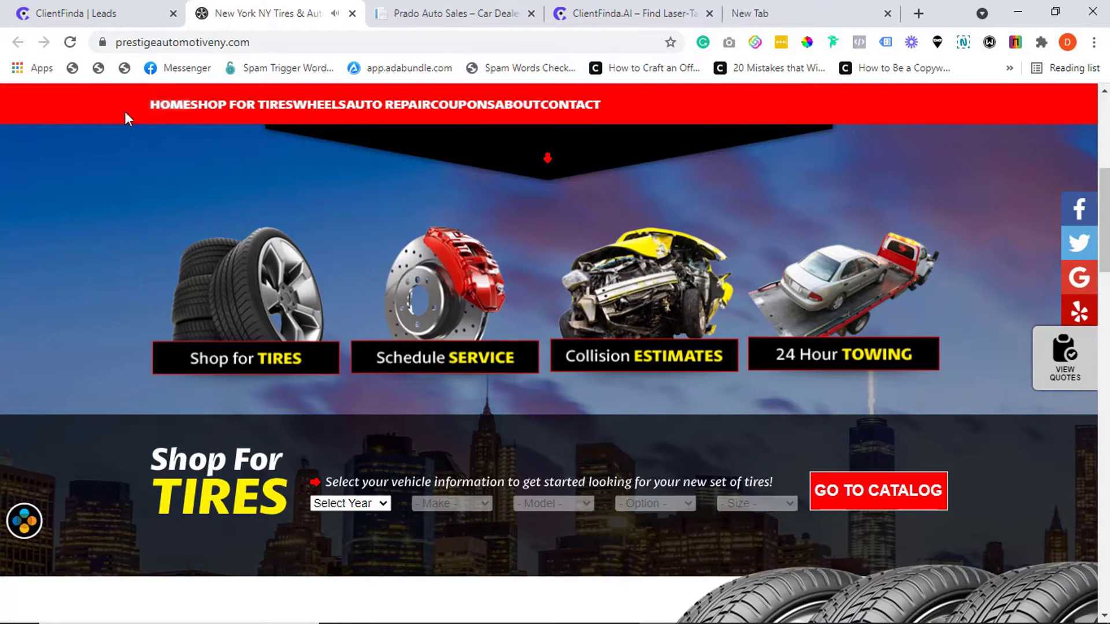
pyautogui.click(103, 42)
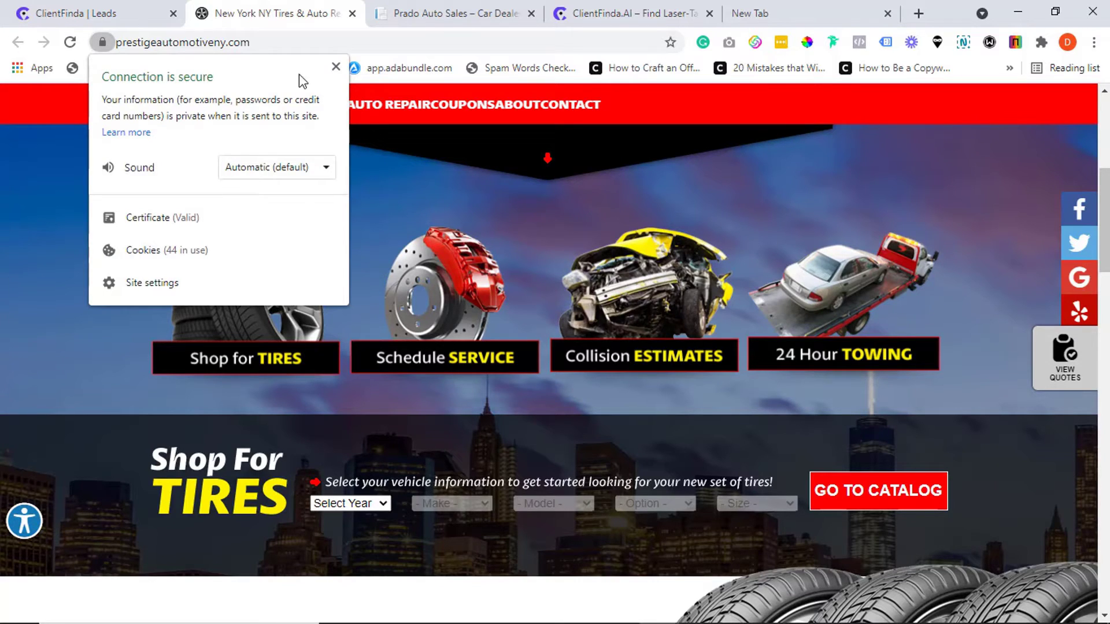
pyautogui.click(336, 67)
pyautogui.click(131, 9)
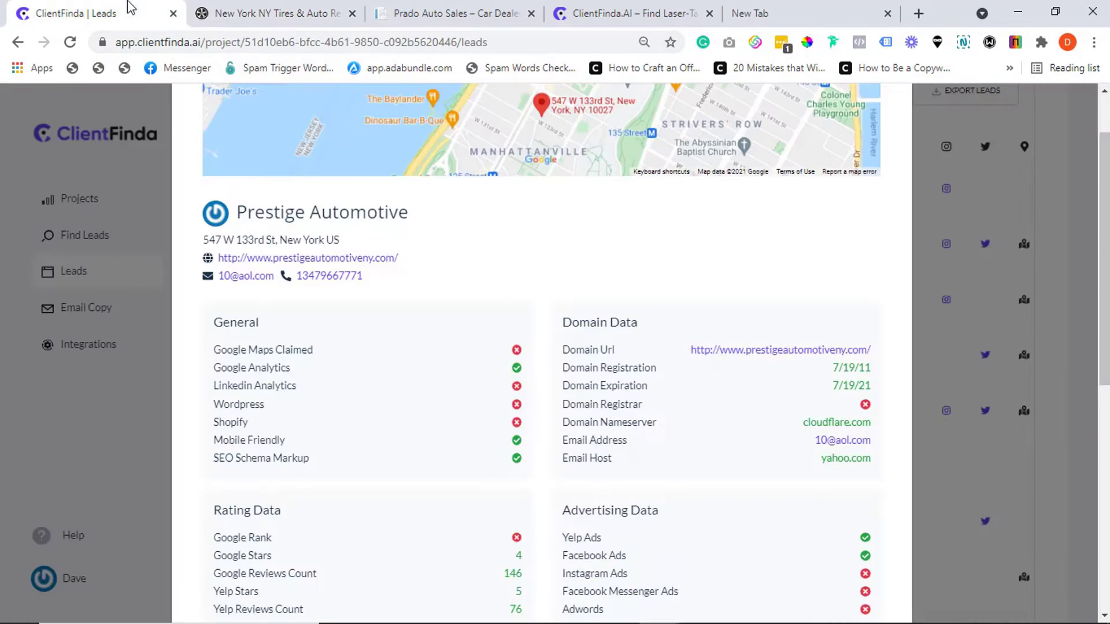
pyautogui.scroll(-3, 542, 347)
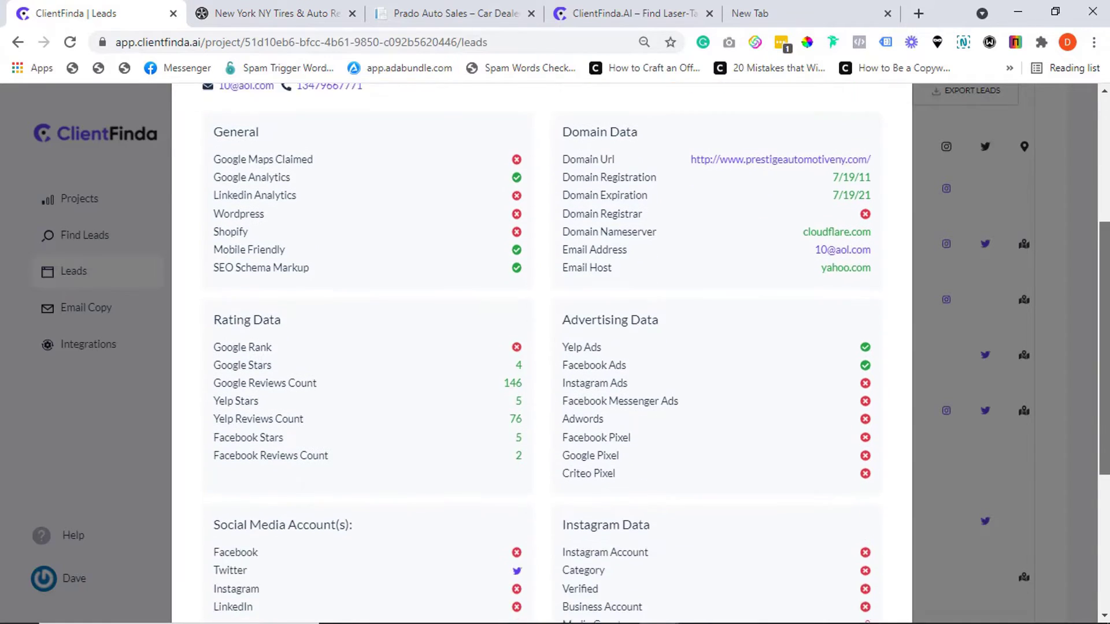
pyautogui.scroll(-1, 542, 347)
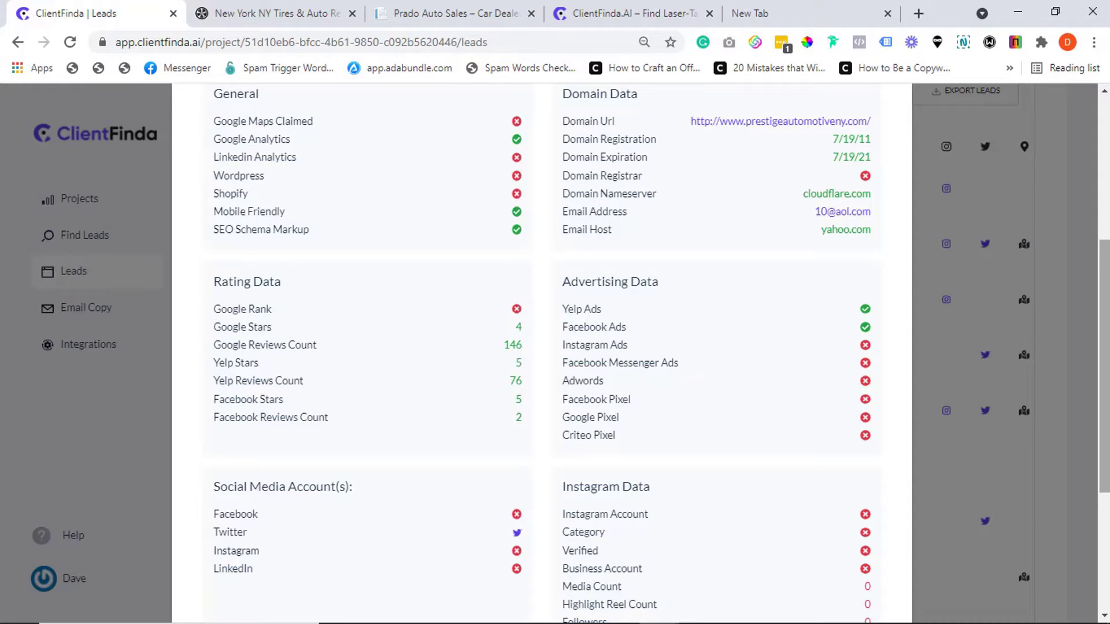
pyautogui.scroll(-4, 541, 347)
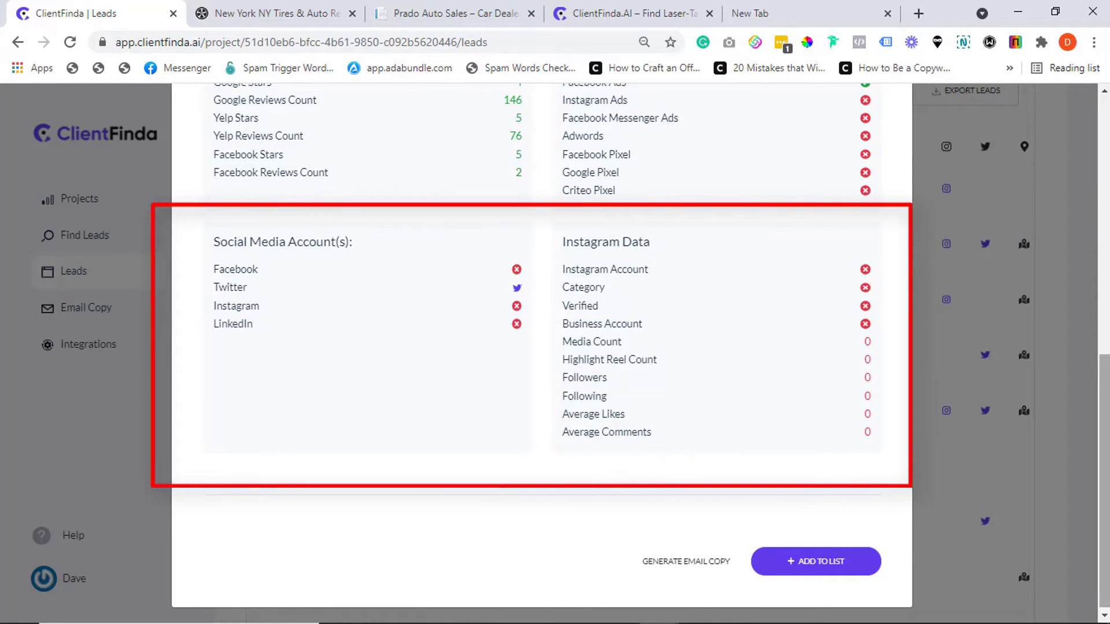
pyautogui.scroll(9, 1084, 106)
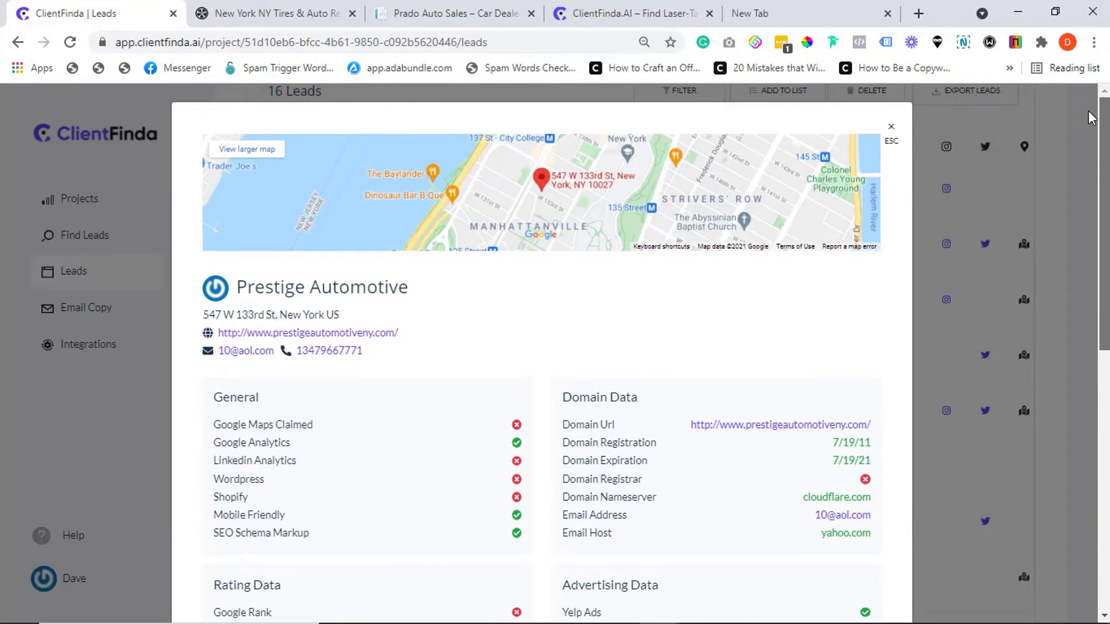
# Step: Scroll through Prestige Automotive's rating and advertising data in its details modal
pyautogui.moveTo(1098, 141); pyautogui.dragTo(1085, 105)
pyautogui.scroll(-1, 1100, 145)
pyautogui.moveTo(1101, 168); pyautogui.dragTo(1069, 104)
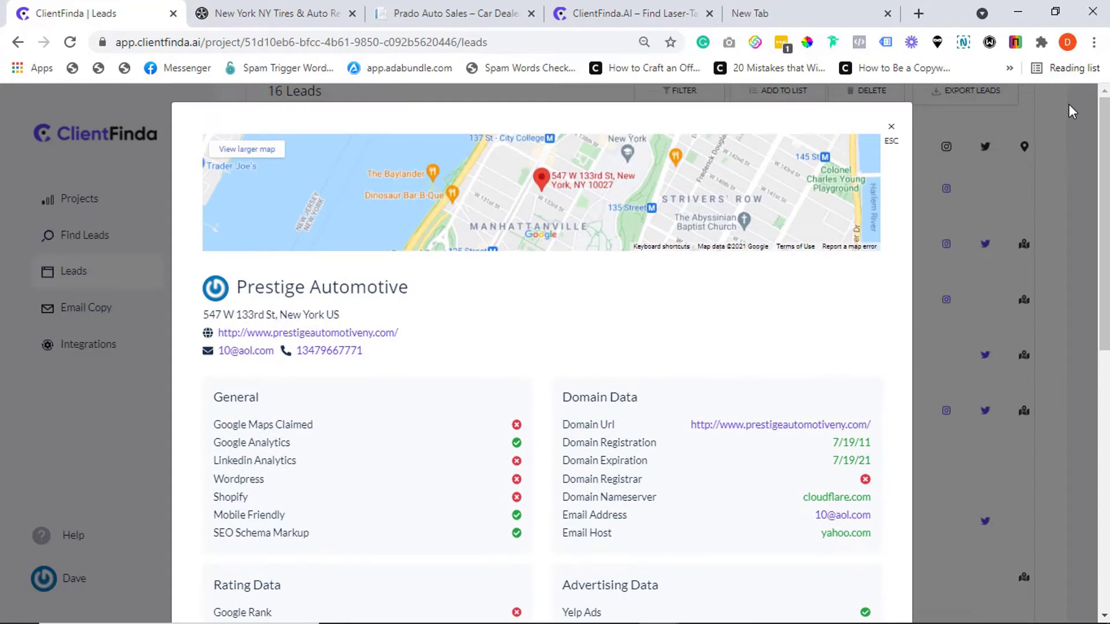
pyautogui.moveTo(1099, 141); pyautogui.dragTo(1069, 104)
# Step: Close the Prestige Automotive details and filter the leads to Mobile Friendly and Google Claimed Map, leaving 15
pyautogui.click(894, 128)
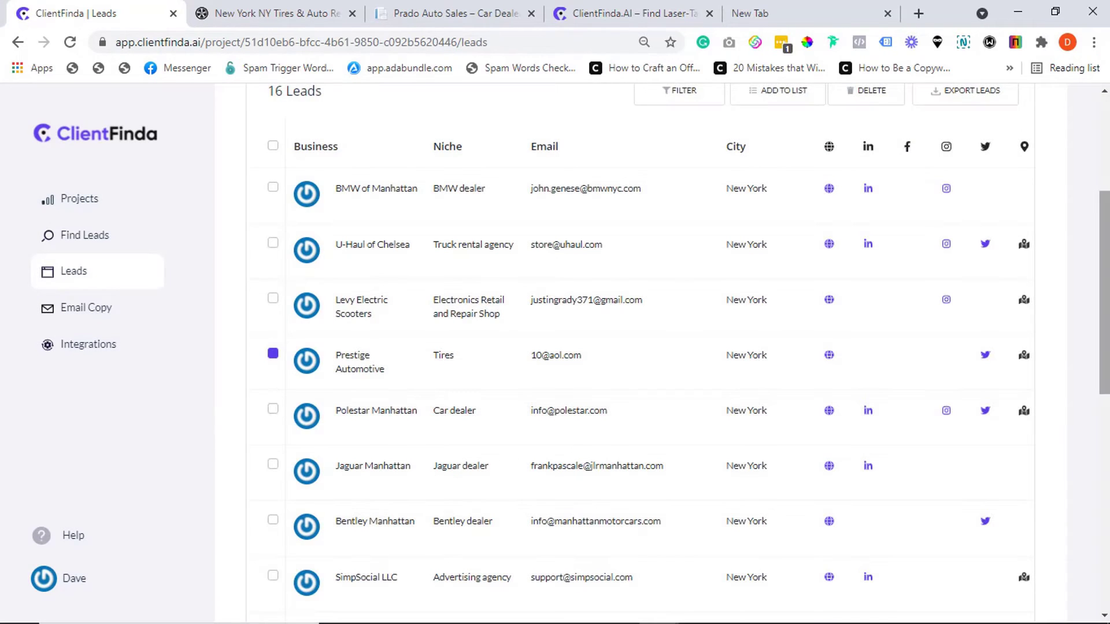
pyautogui.moveTo(1105, 258); pyautogui.dragTo(1093, 177)
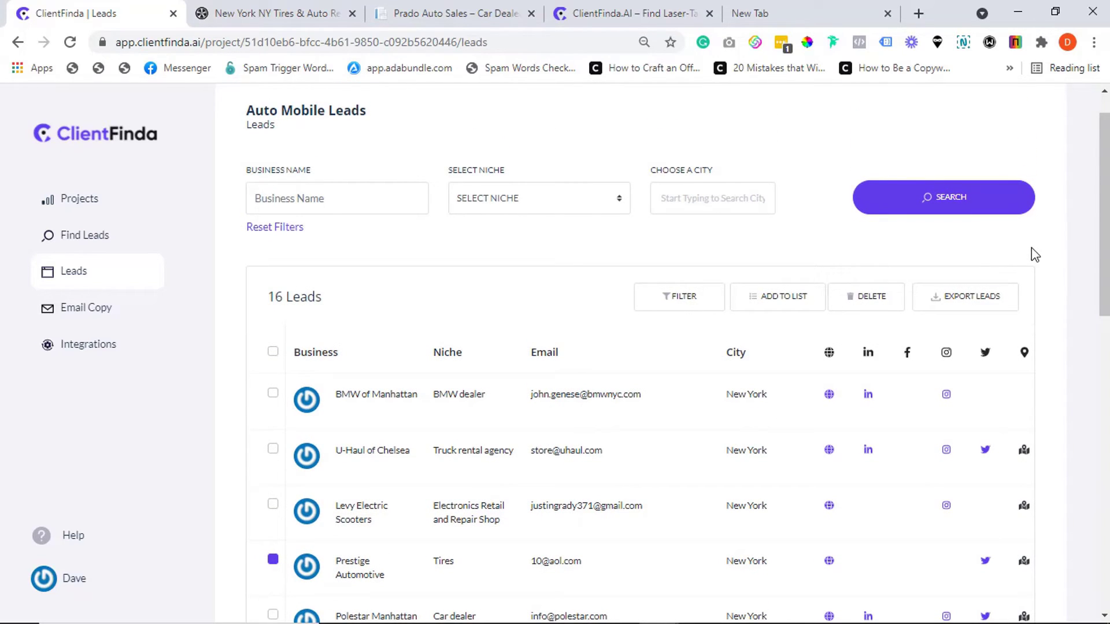
pyautogui.click(685, 298)
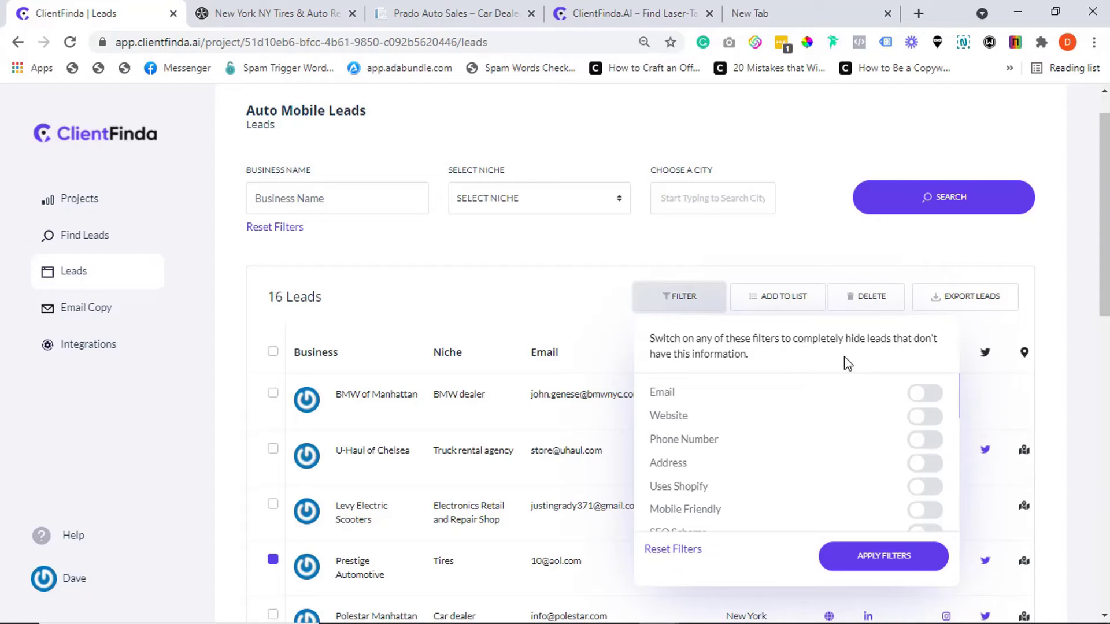
pyautogui.click(924, 510)
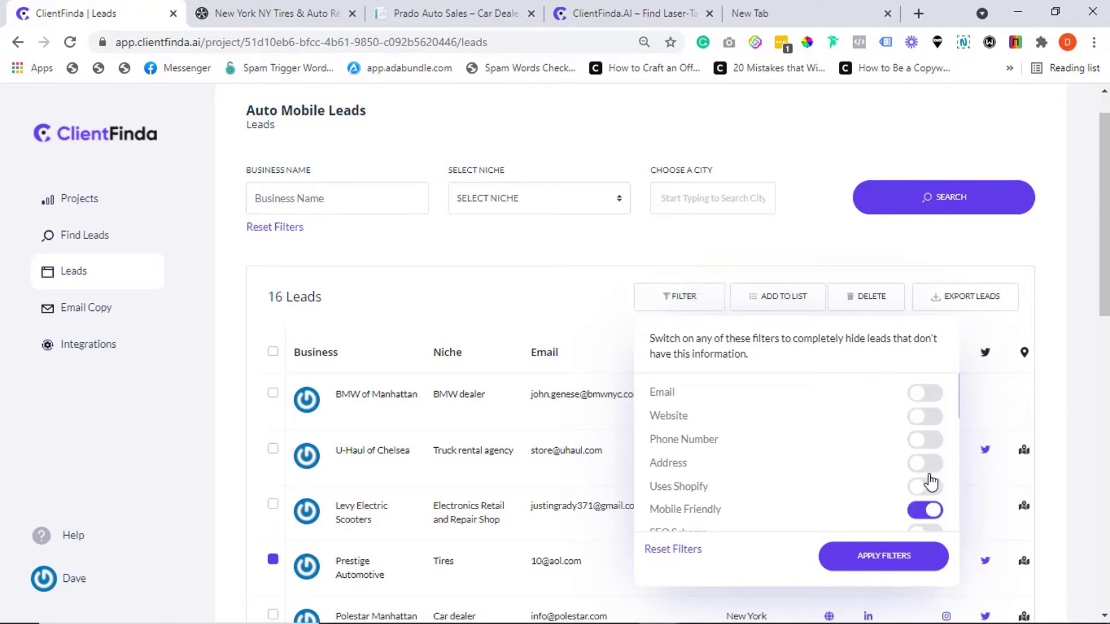
pyautogui.moveTo(960, 402); pyautogui.dragTo(961, 443)
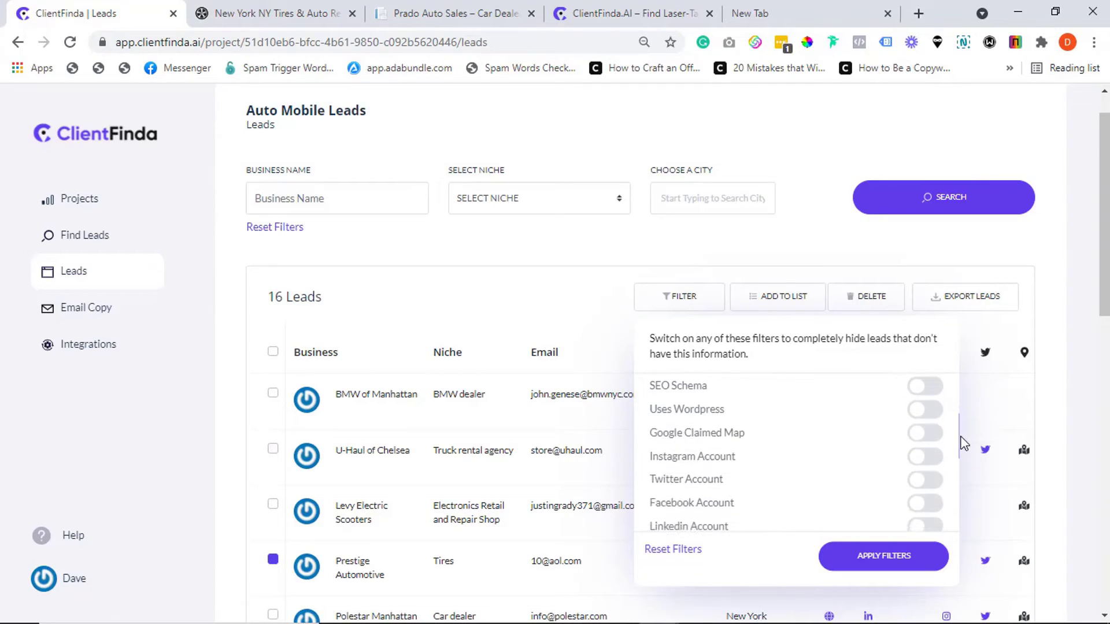
pyautogui.click(924, 437)
pyautogui.click(877, 562)
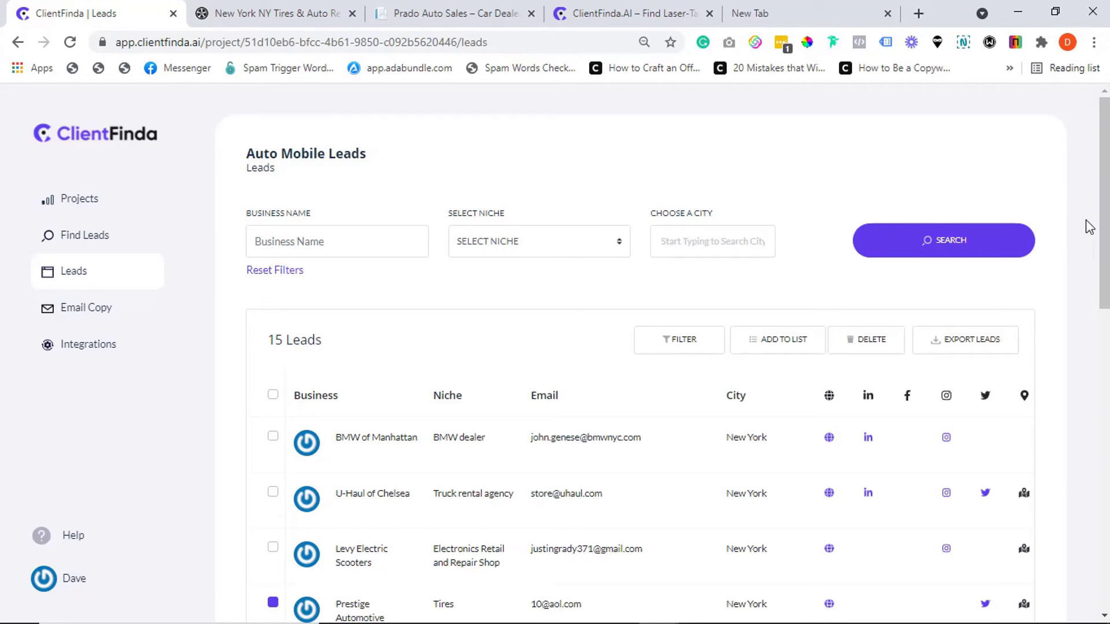
pyautogui.scroll(-5, 1085, 226)
pyautogui.scroll(5, 636, 347)
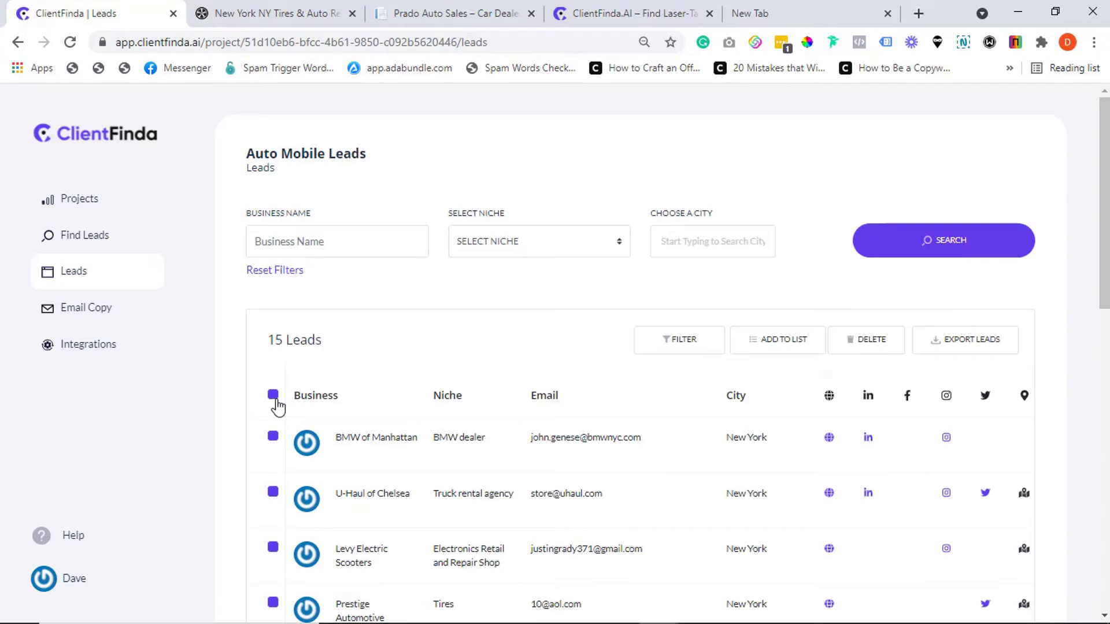
pyautogui.click(957, 347)
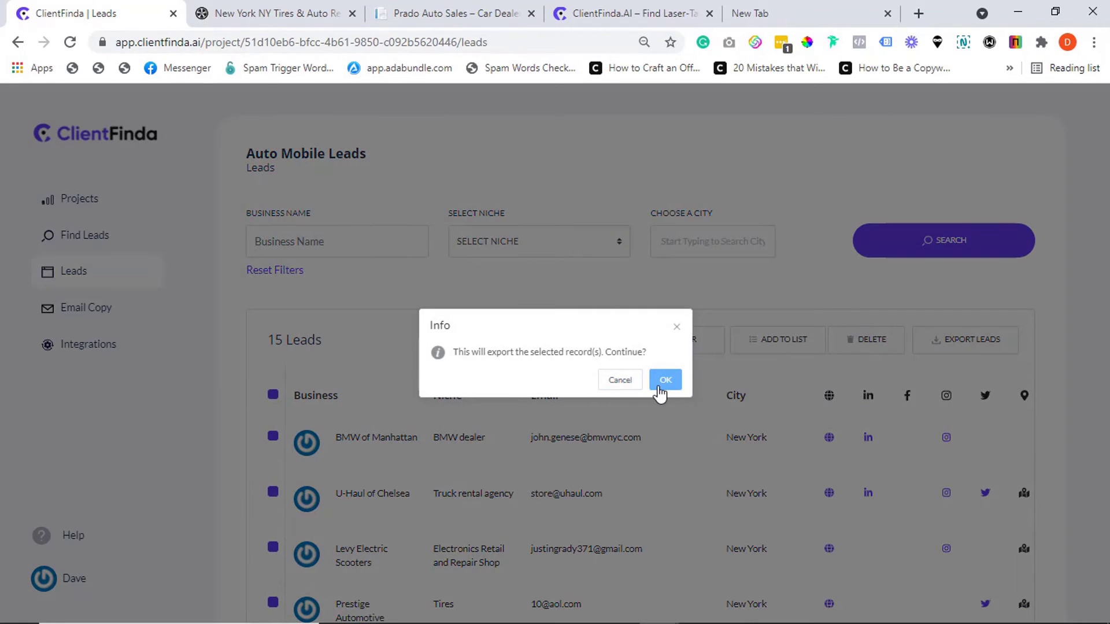
pyautogui.click(676, 328)
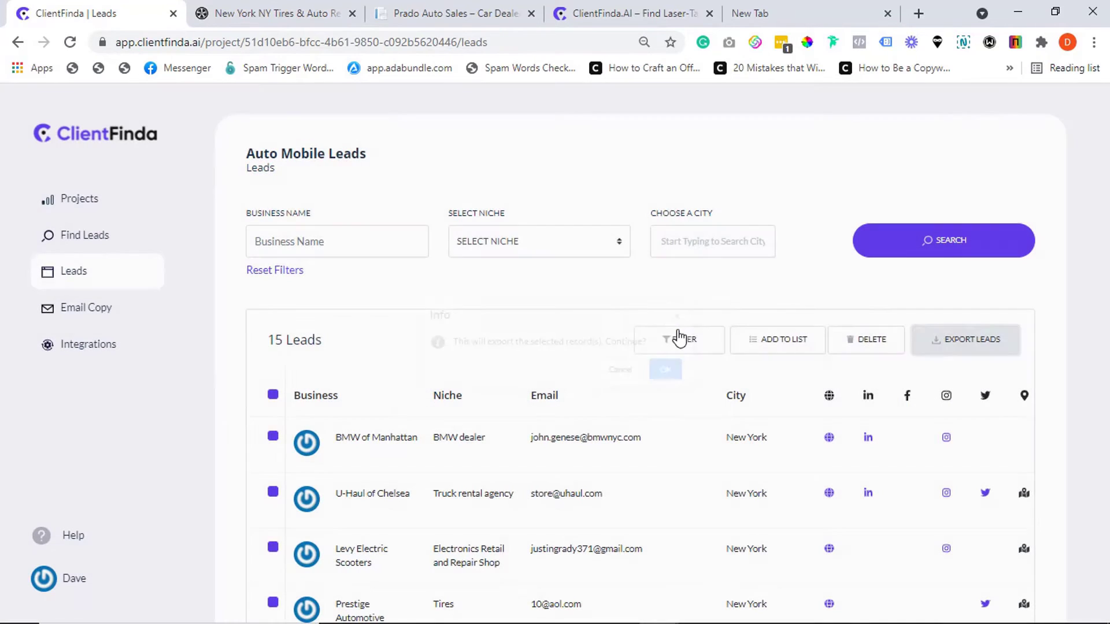
pyautogui.click(770, 347)
pyautogui.click(490, 228)
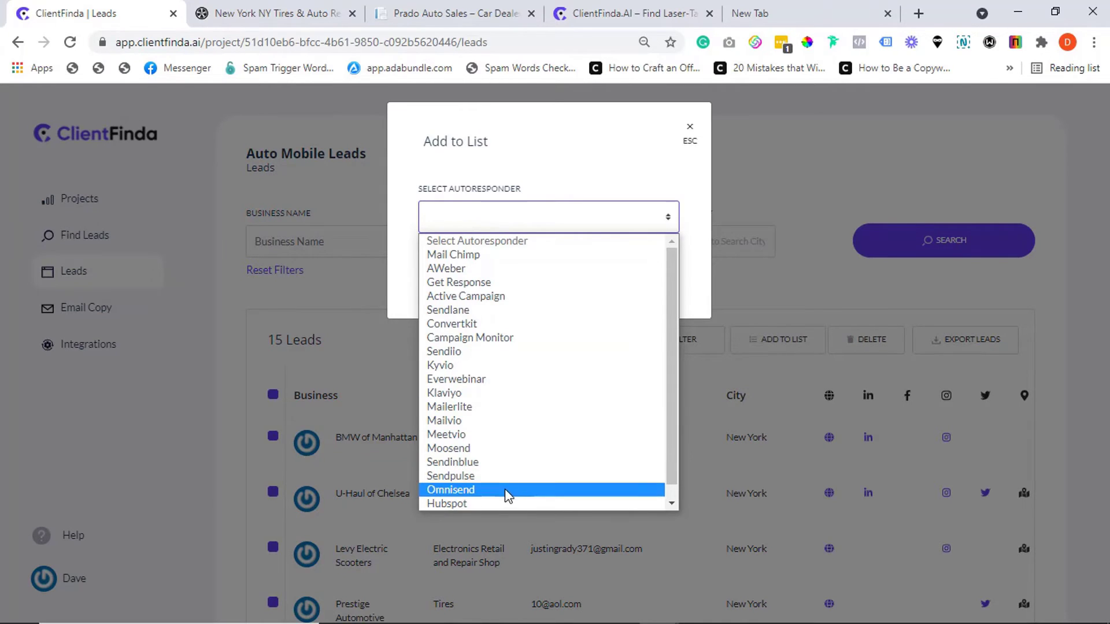
pyautogui.click(689, 141)
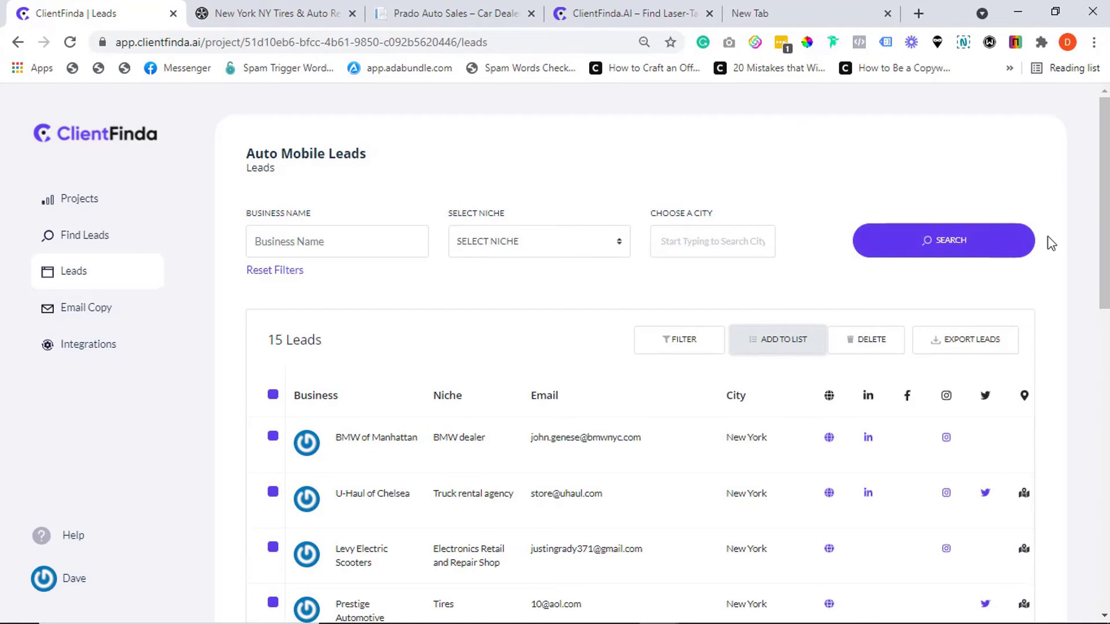
# Step: In the advanced lead search, change the city to Miami and search for auto dealerships
pyautogui.click(84, 235)
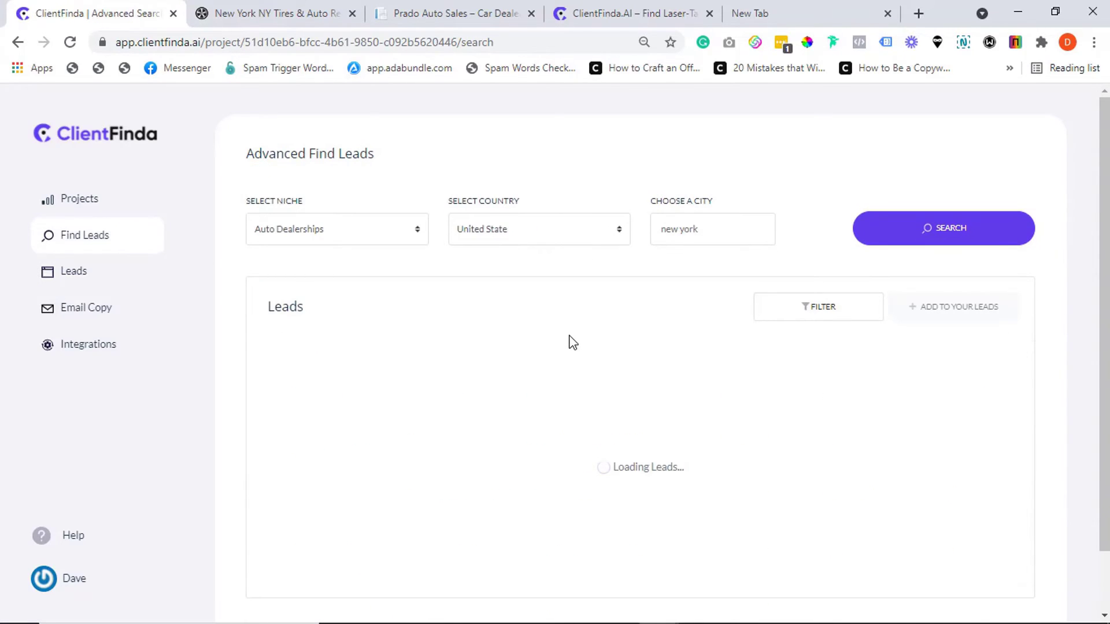
pyautogui.click(686, 230)
pyautogui.write('mia')
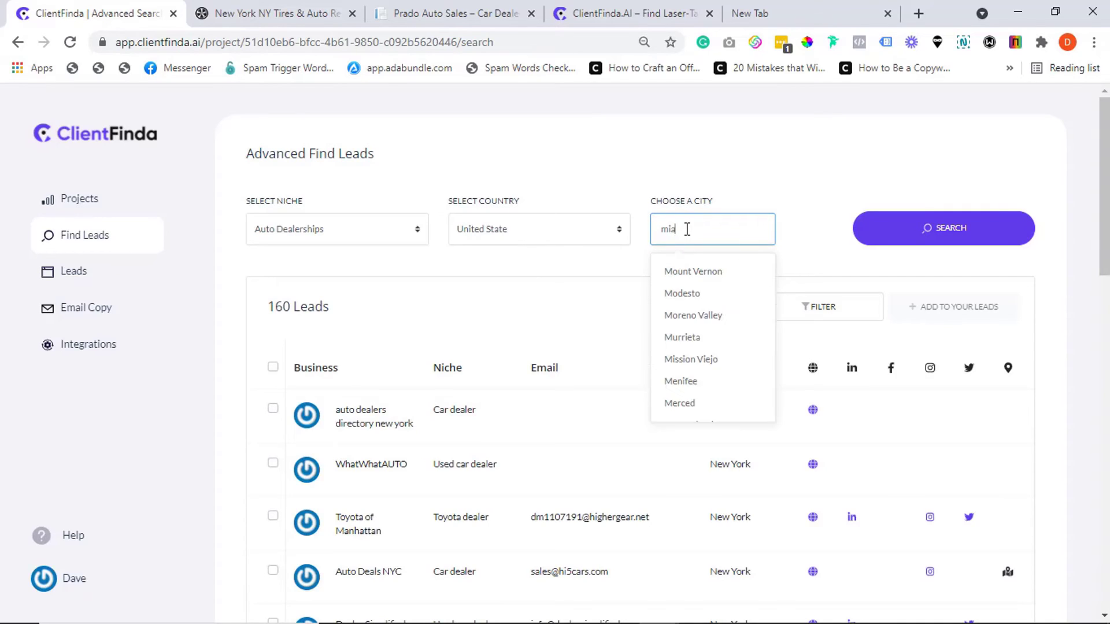
pyautogui.click(691, 269)
pyautogui.click(883, 240)
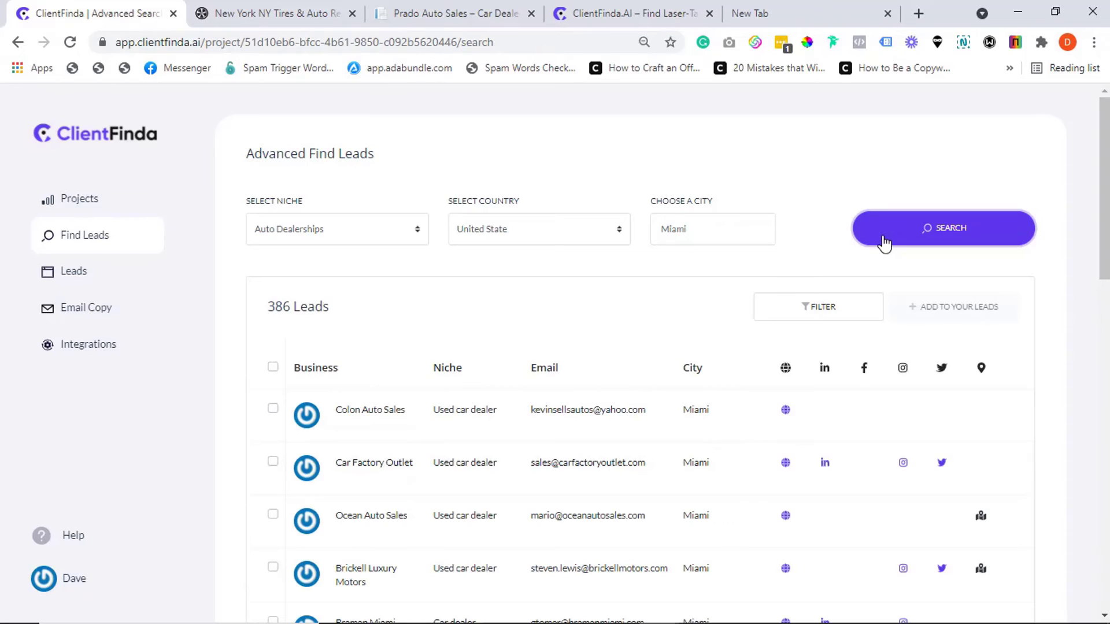
# Step: Close the lead filters without applying any and select all 386 Miami leads
pyautogui.click(811, 312)
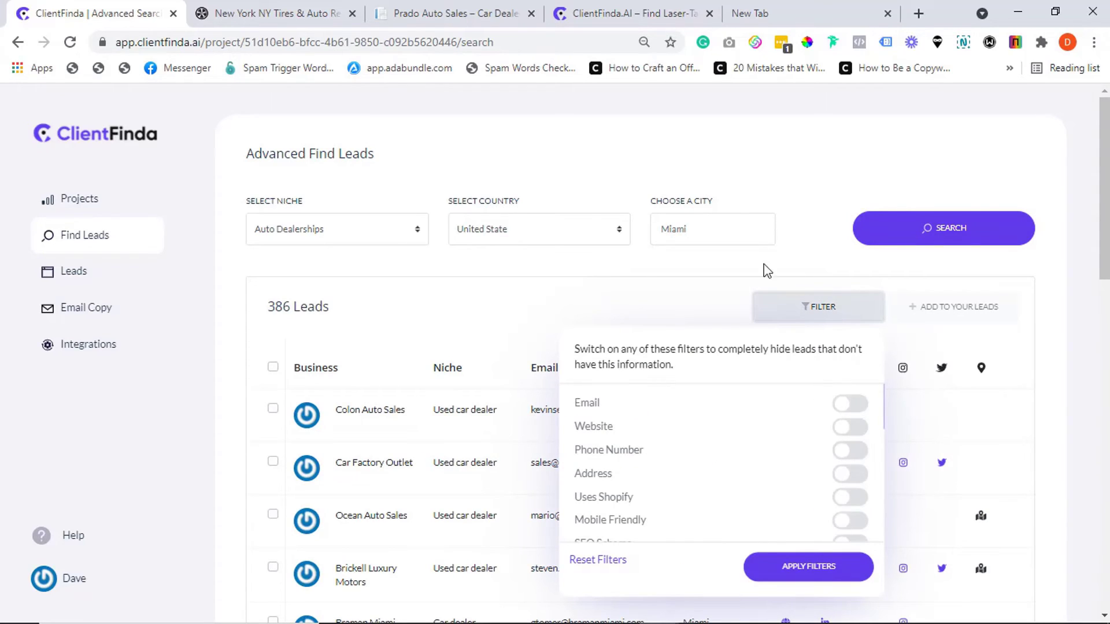
pyautogui.click(778, 283)
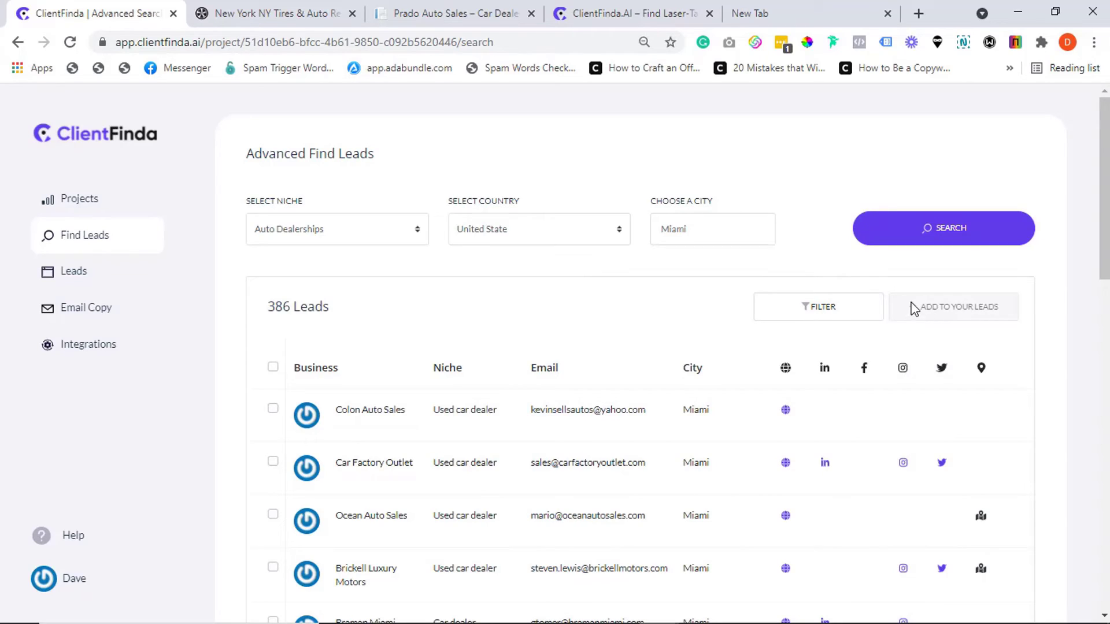
pyautogui.click(273, 367)
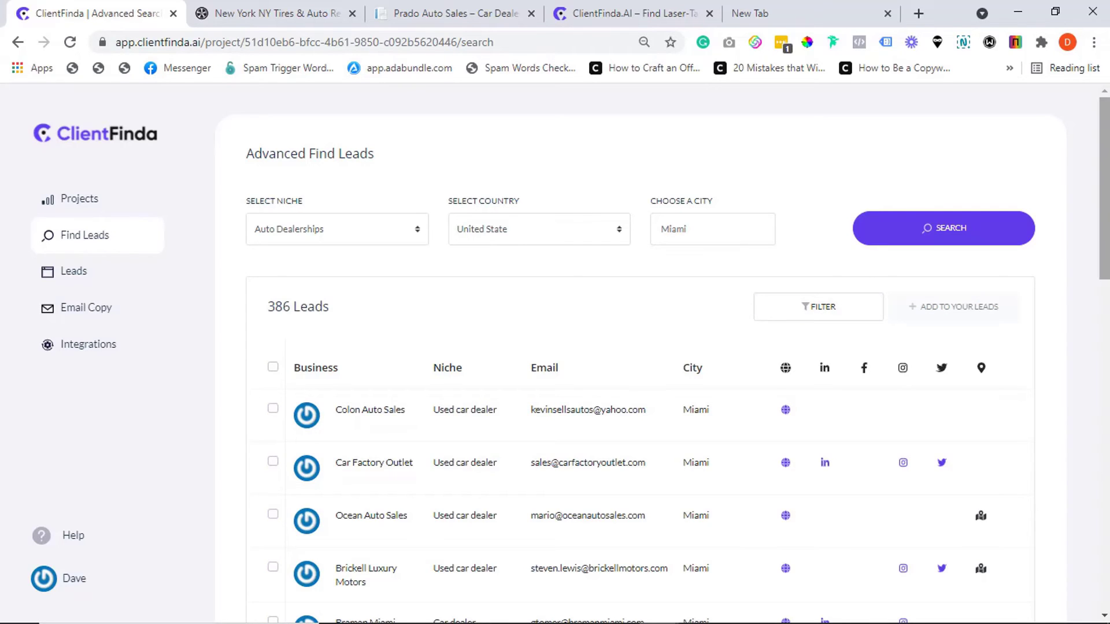
pyautogui.scroll(-7, 733, 331)
pyautogui.scroll(-8, 1106, 480)
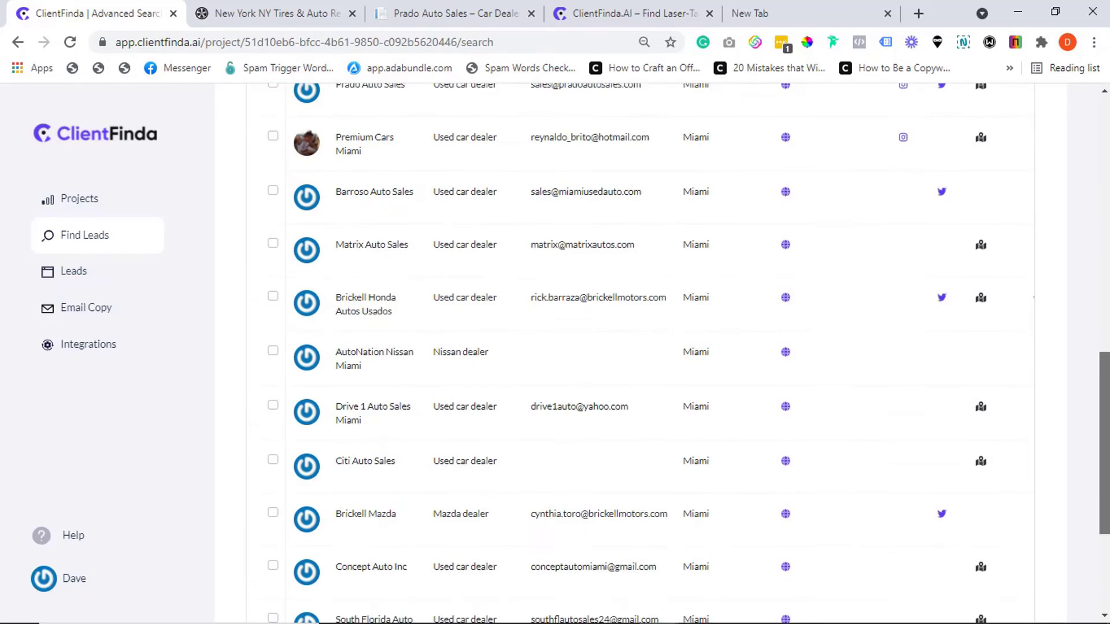
pyautogui.scroll(-1, 1107, 480)
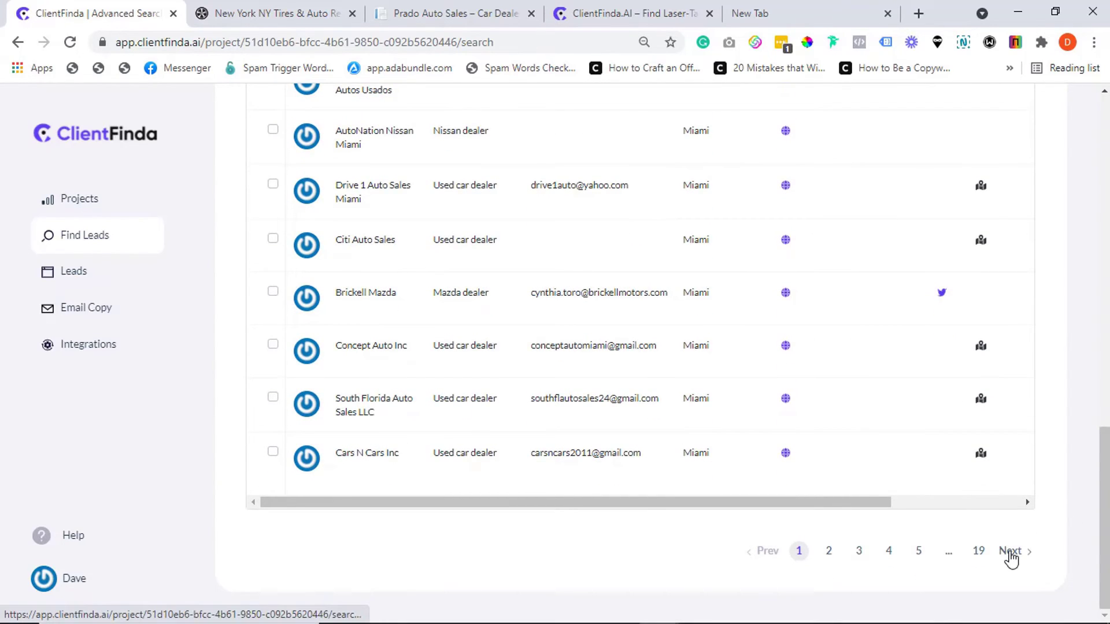
pyautogui.moveTo(1102, 532); pyautogui.dragTo(1090, 202)
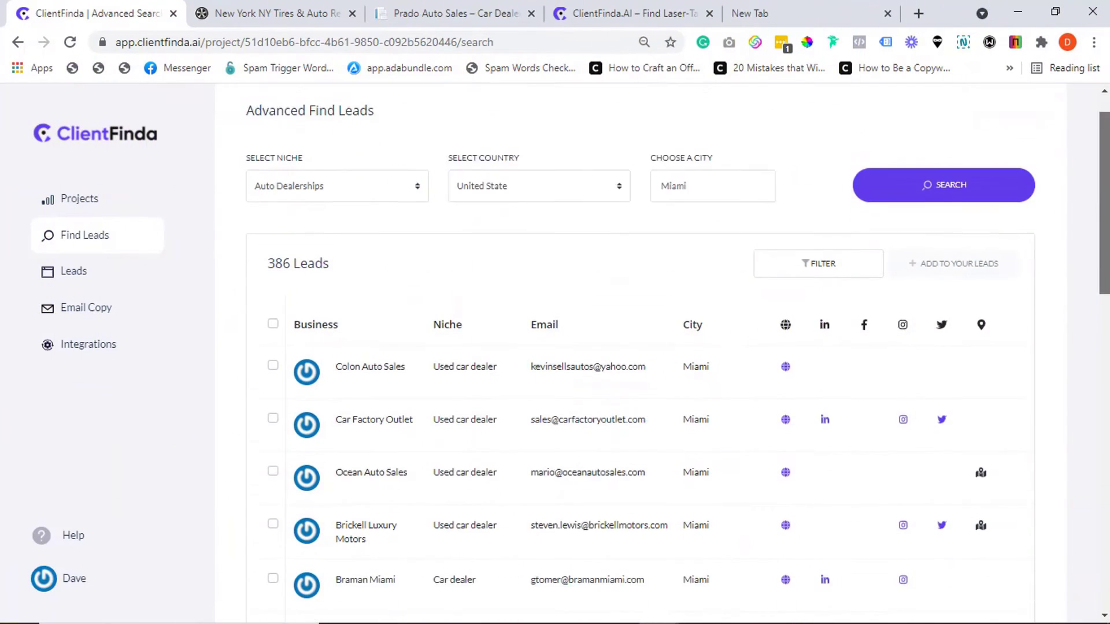
pyautogui.scroll(-3, 663, 354)
pyautogui.scroll(-15, 663, 354)
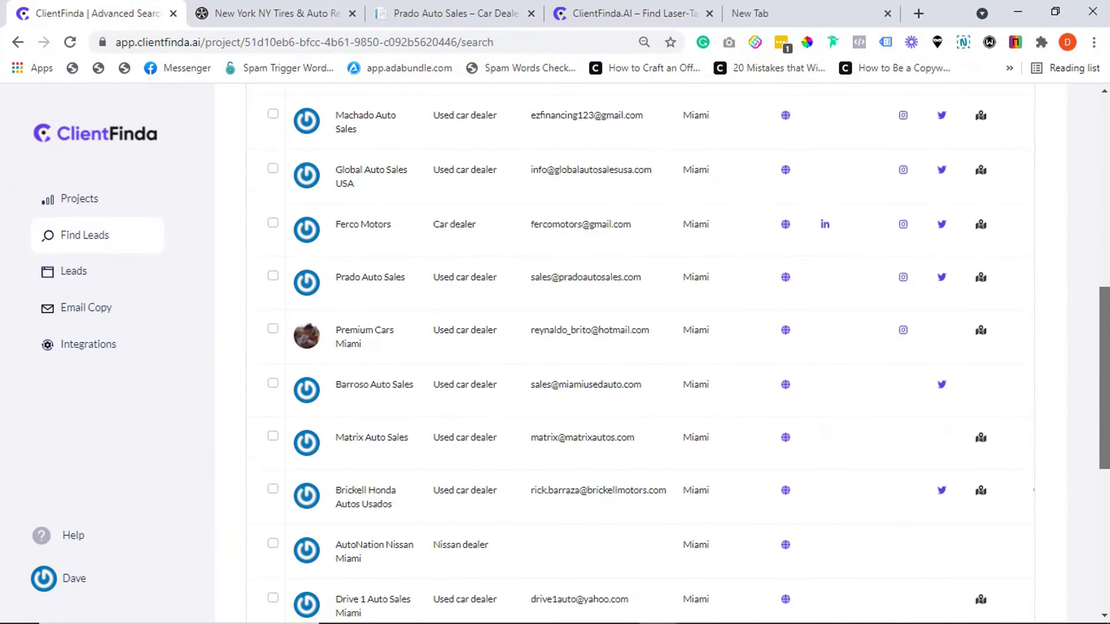
pyautogui.scroll(1, 1001, 562)
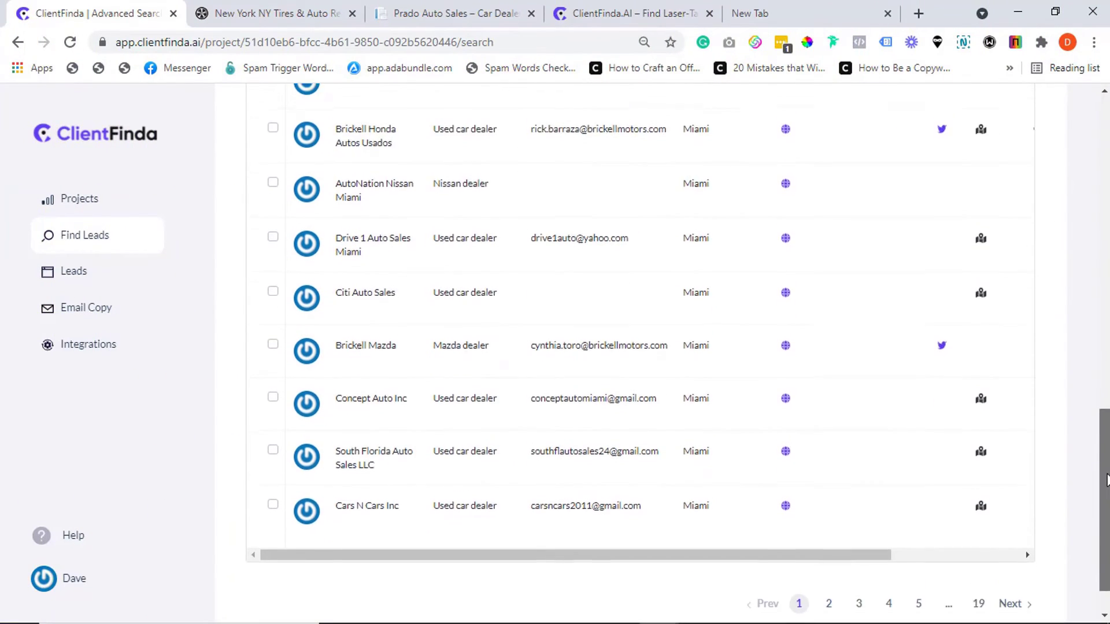
pyautogui.scroll(-1, 1000, 562)
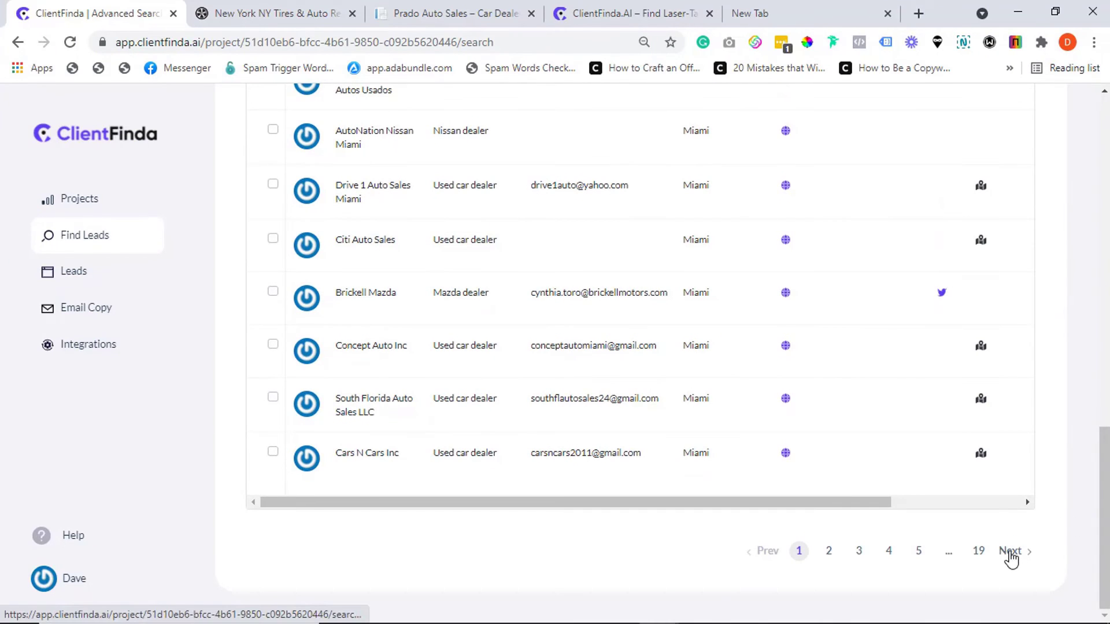
pyautogui.moveTo(1101, 544); pyautogui.dragTo(1099, 220)
pyautogui.moveTo(1107, 170); pyautogui.dragTo(1106, 511)
pyautogui.moveTo(1105, 548); pyautogui.dragTo(1103, 392)
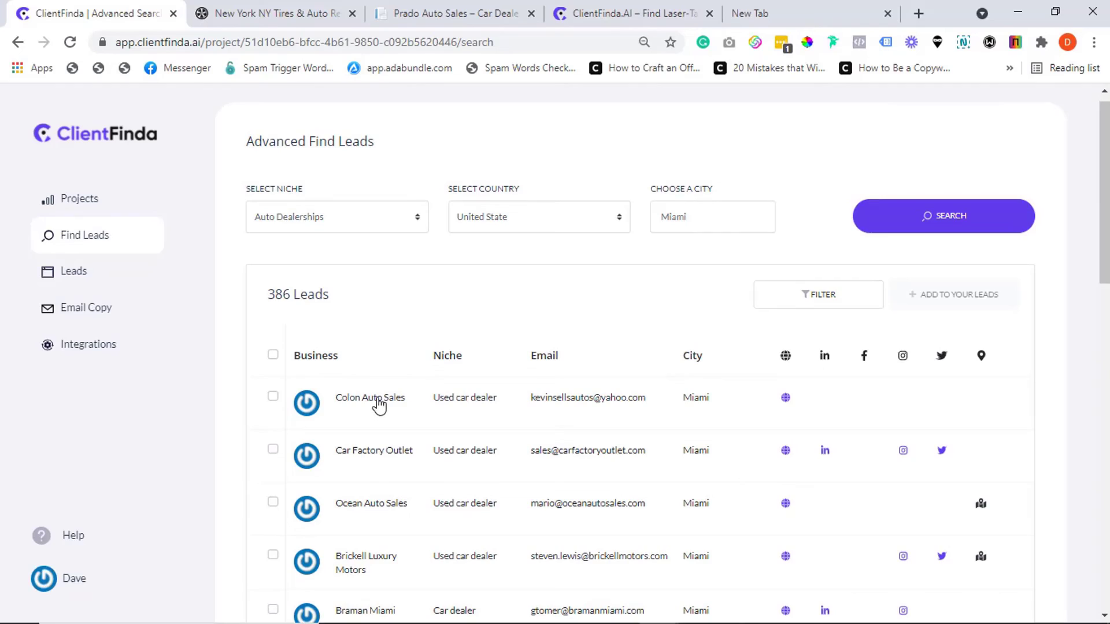
# Step: Open the Colon Auto Sales lead to view its details
pyautogui.click(378, 400)
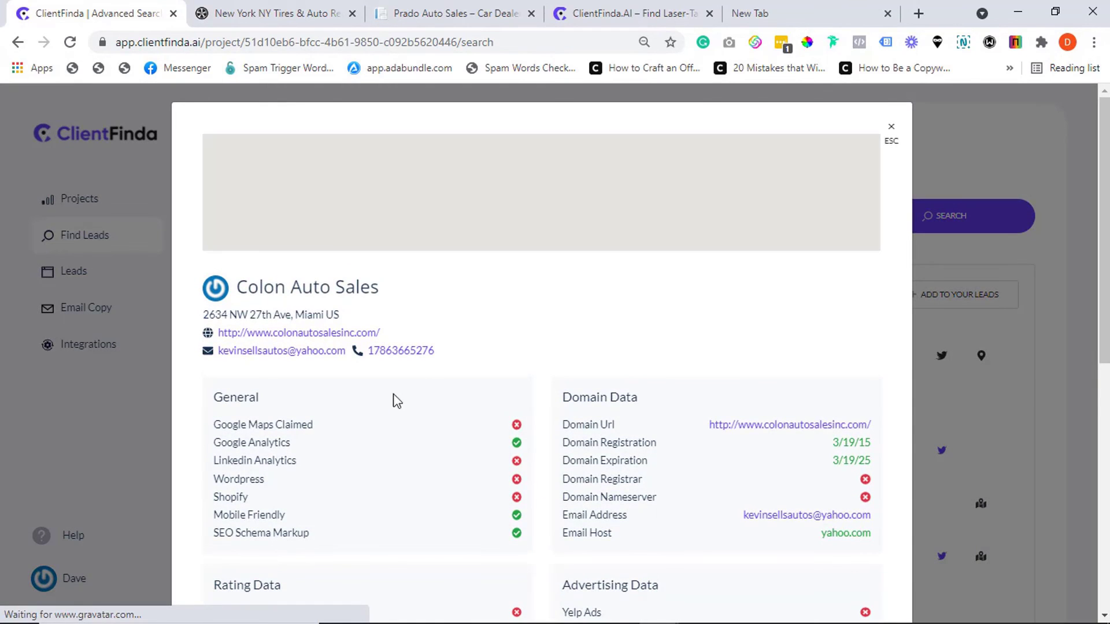